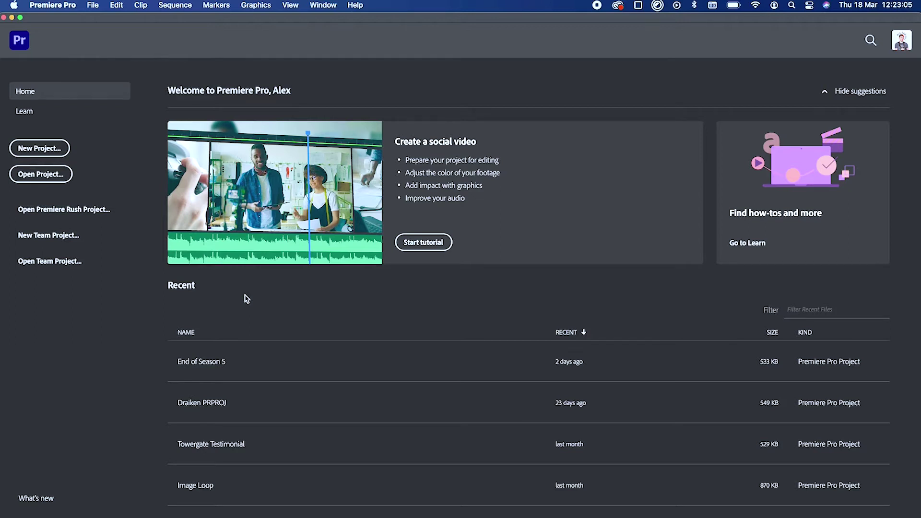
- Create a new project named Giant Wednesday Creative
{"action": "left_click", "coordinate": [40, 148]}
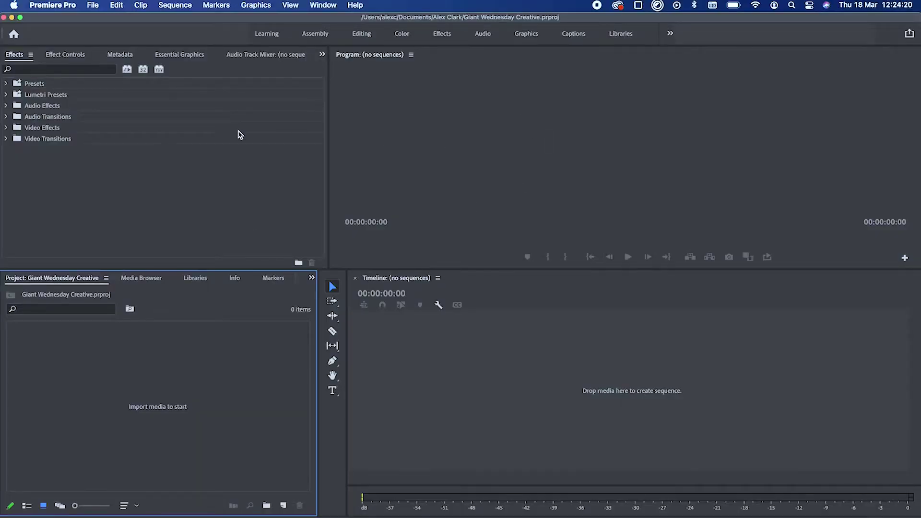
- Look through the Media Browser, Libraries, Info, Markers, Effect Controls, Metadata, Essential Graphics and Audio Track Mixer panels of the empty project
{"action": "left_click", "coordinate": [239, 130]}
{"action": "left_click", "coordinate": [153, 280]}
{"action": "left_click", "coordinate": [197, 280]}
{"action": "left_click", "coordinate": [234, 279]}
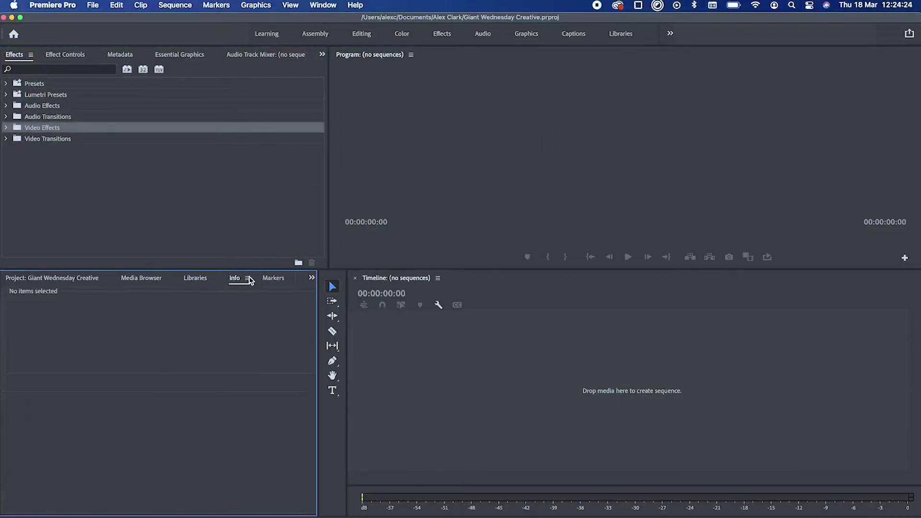
{"action": "left_click", "coordinate": [273, 278]}
{"action": "left_click", "coordinate": [39, 279]}
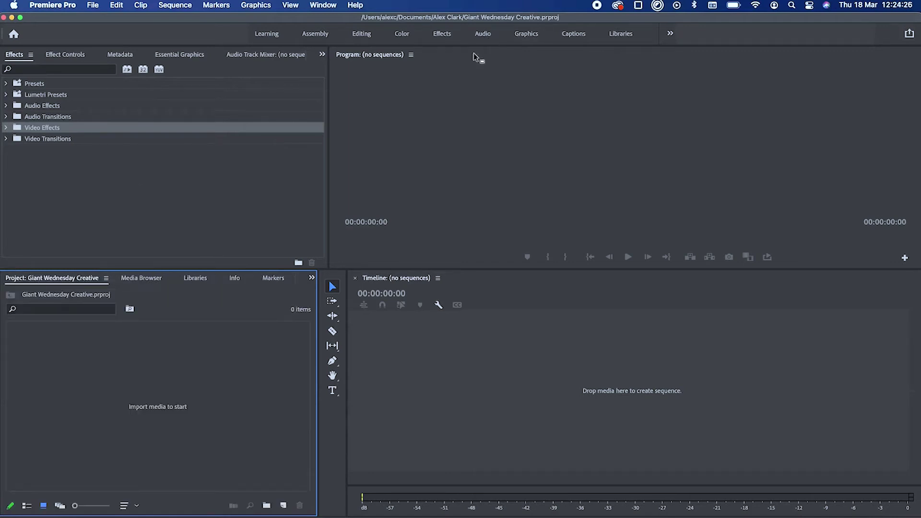
{"action": "left_click", "coordinate": [67, 52]}
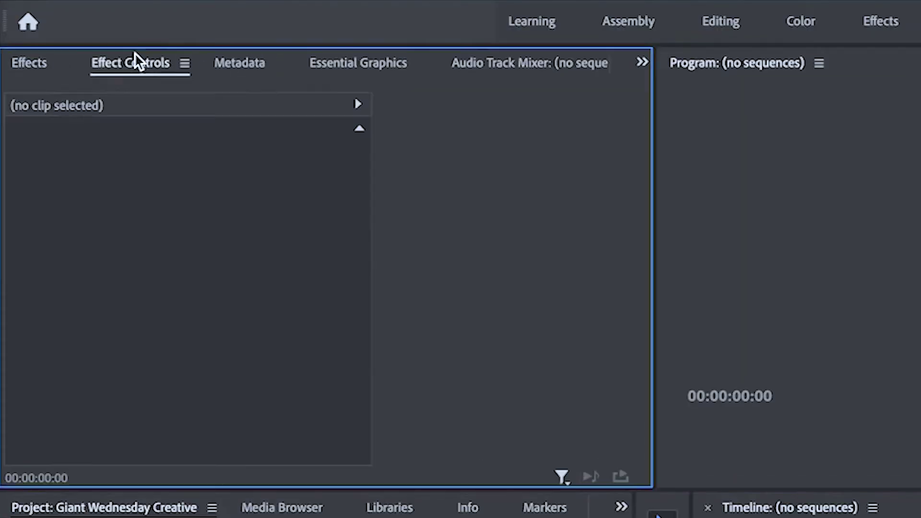
{"action": "left_click", "coordinate": [240, 66]}
{"action": "left_click", "coordinate": [323, 67]}
{"action": "left_click", "coordinate": [531, 67]}
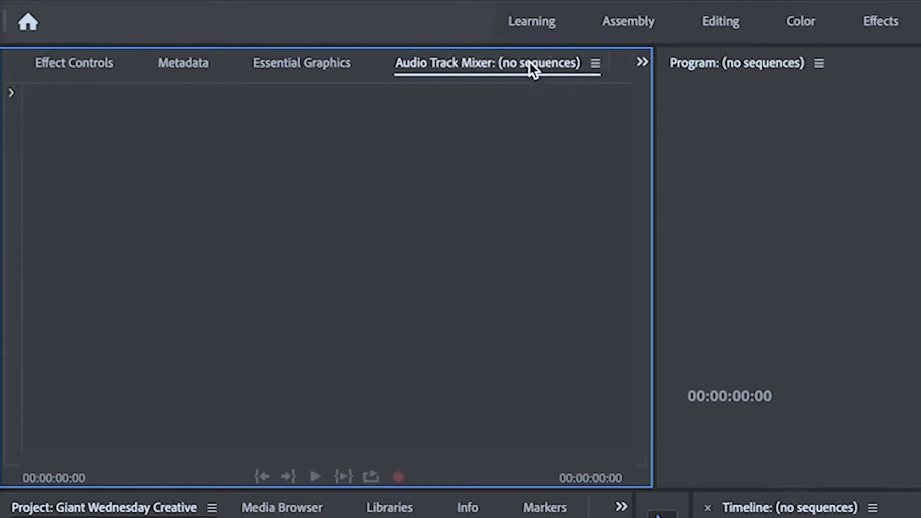
{"action": "left_click", "coordinate": [19, 57]}
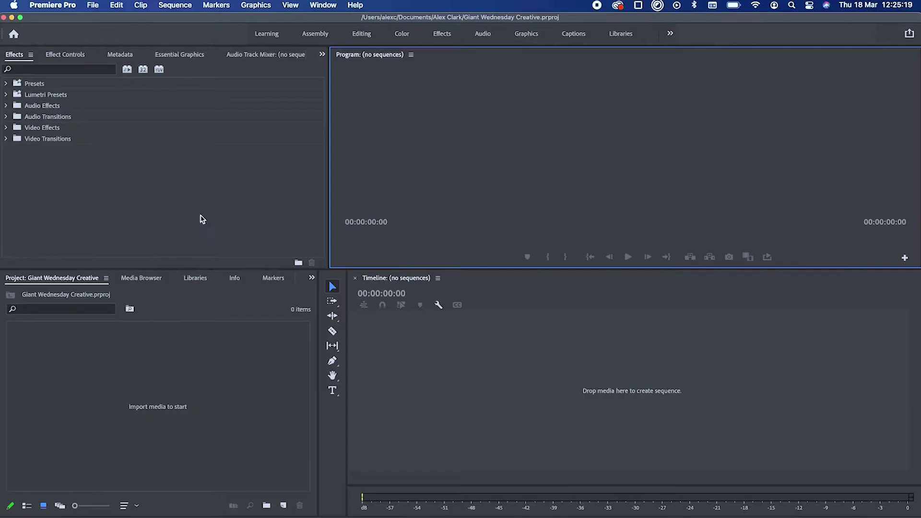
- Import the video files 80s-retro-sci-fi-6PUV3WS.mov and glowing-lines-SSSTMAG.mov from the Downloads folder into the project
{"action": "left_click", "coordinate": [200, 221]}
{"action": "left_click", "coordinate": [188, 412]}
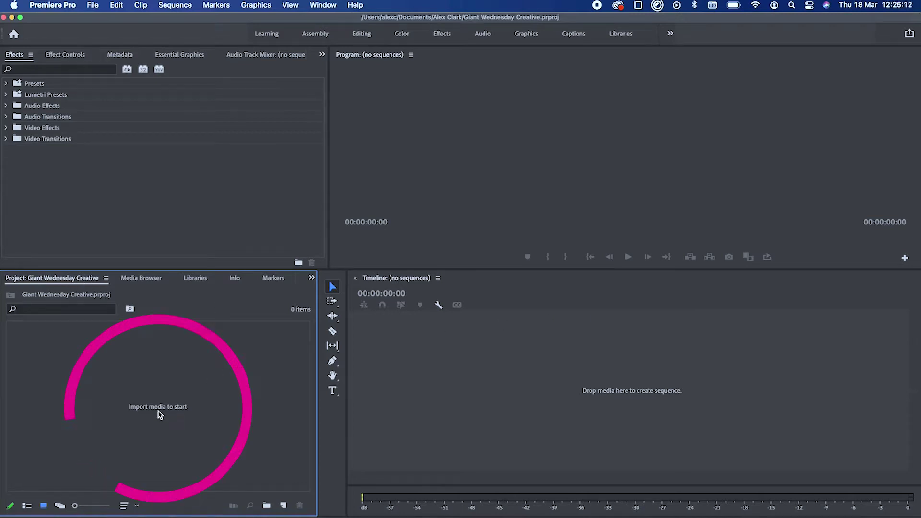
{"action": "double_click", "coordinate": [189, 411]}
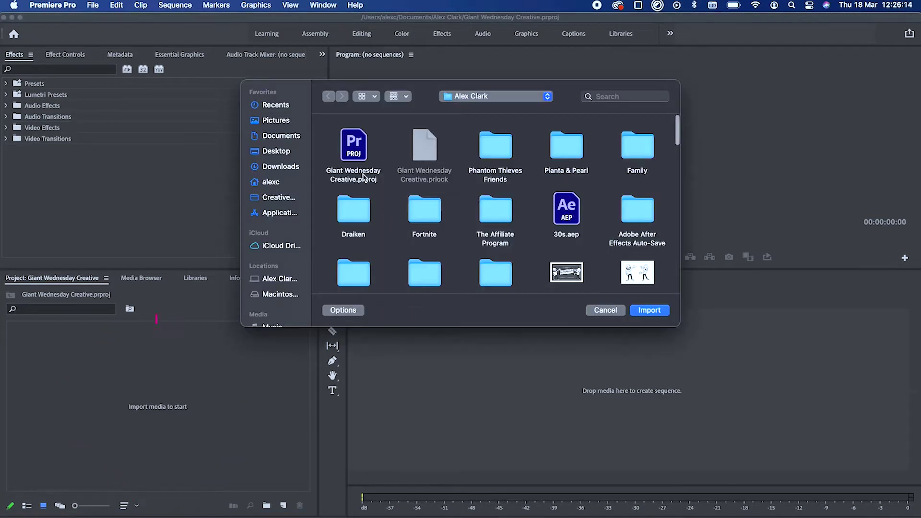
{"action": "scroll", "coordinate": [271, 236], "scroll_direction": "down", "scroll_amount": 5}
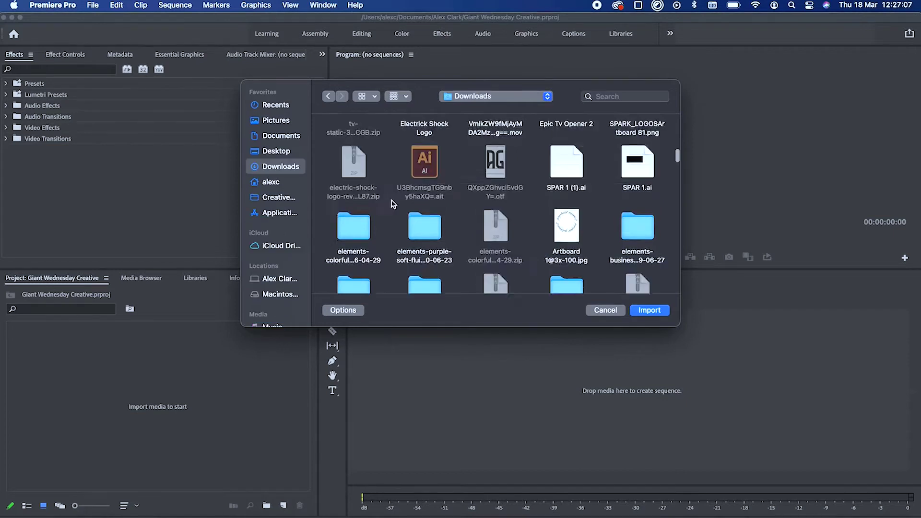
{"action": "scroll", "coordinate": [443, 221], "scroll_direction": "up", "scroll_amount": 2}
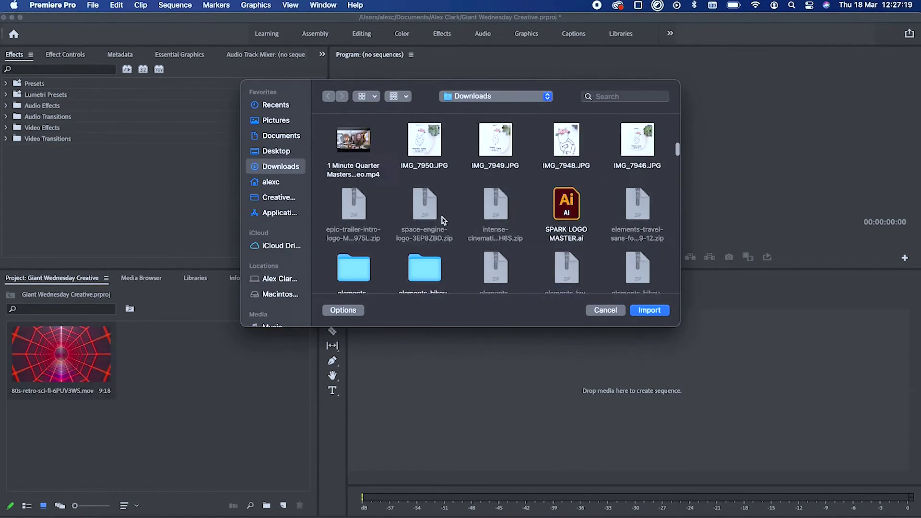
{"action": "scroll", "coordinate": [443, 221], "scroll_direction": "up", "scroll_amount": 1}
{"action": "double_click", "coordinate": [444, 220]}
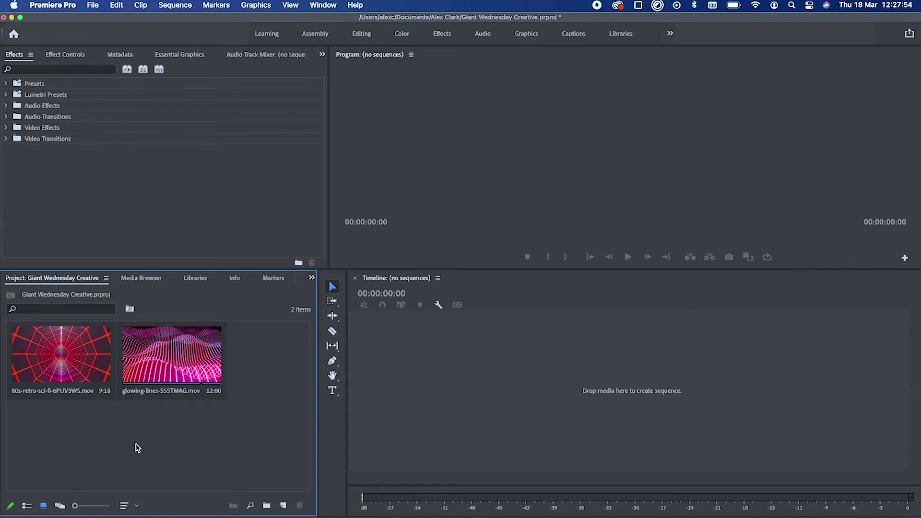
{"action": "left_click", "coordinate": [90, 352]}
{"action": "left_click", "coordinate": [166, 370]}
{"action": "left_click", "coordinate": [152, 445]}
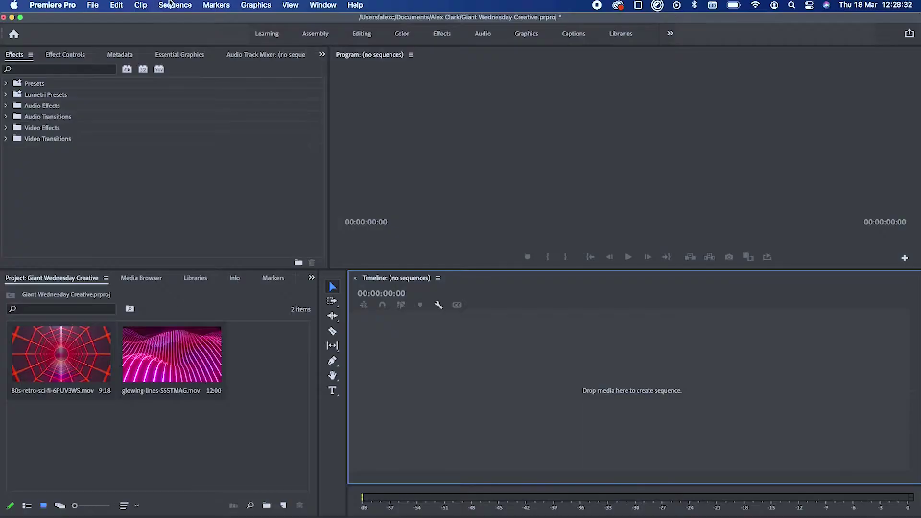
{"action": "left_click", "coordinate": [178, 4]}
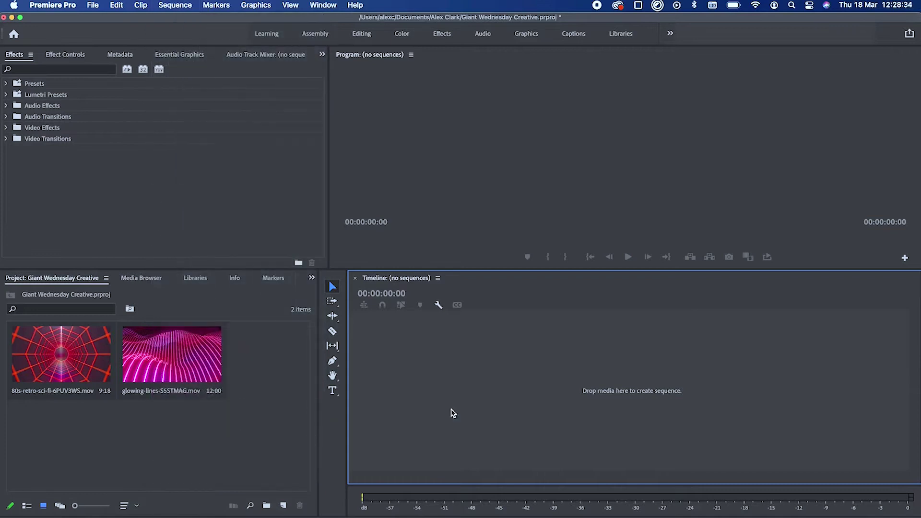
{"action": "left_click", "coordinate": [192, 461]}
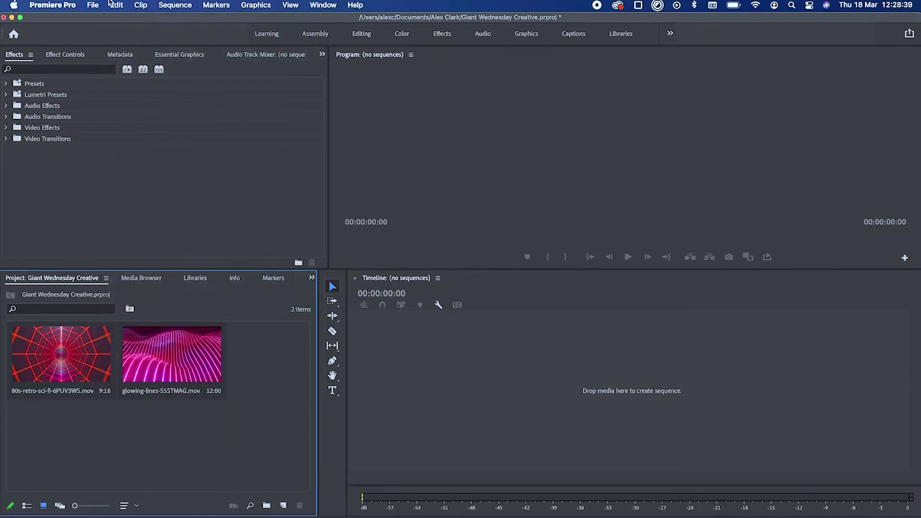
- Examine the available presets and the settings for a new sequence, leaving the dialog without creating one
{"action": "left_click", "coordinate": [94, 5]}
{"action": "mouse_move", "coordinate": [116, 25]}
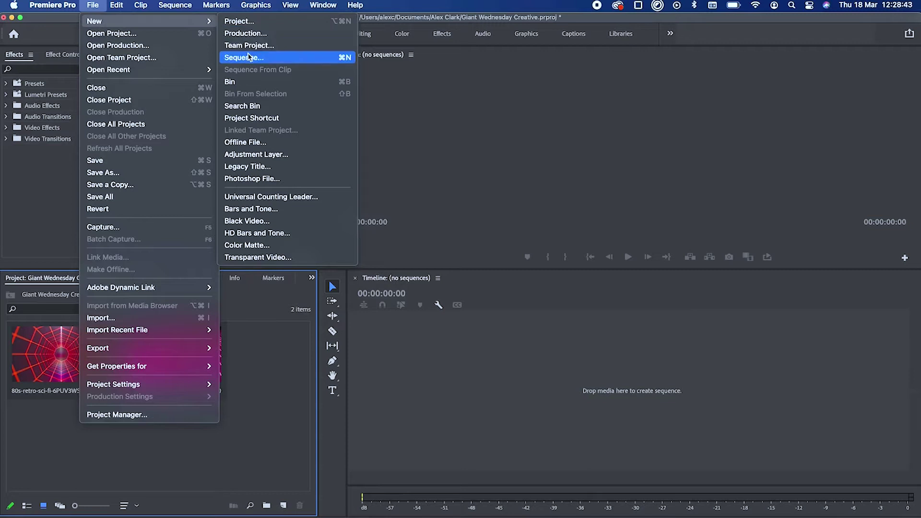
{"action": "left_click", "coordinate": [285, 60]}
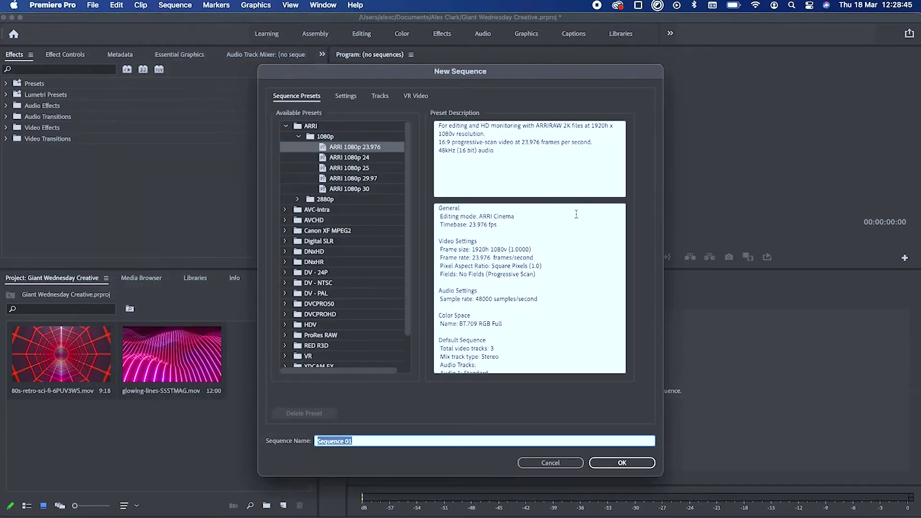
{"action": "scroll", "coordinate": [372, 289], "scroll_direction": "down", "scroll_amount": 3}
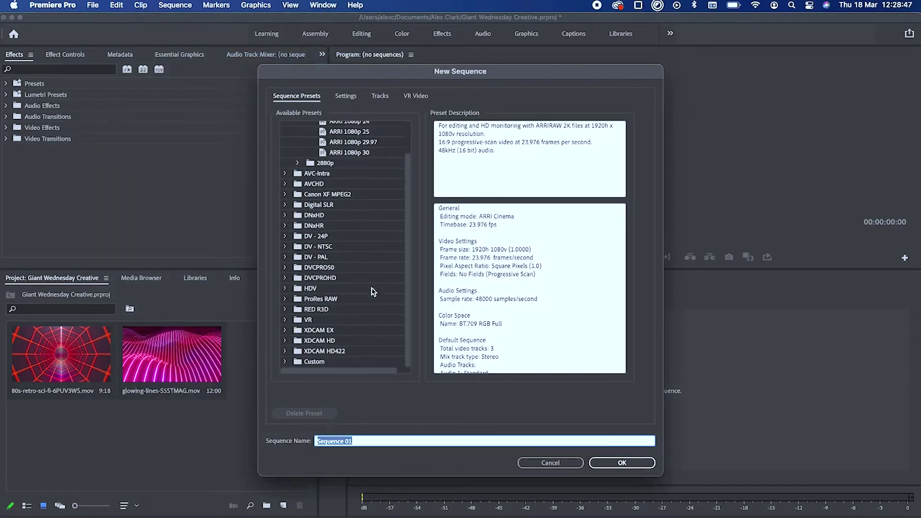
{"action": "scroll", "coordinate": [321, 355], "scroll_direction": "up", "scroll_amount": 3}
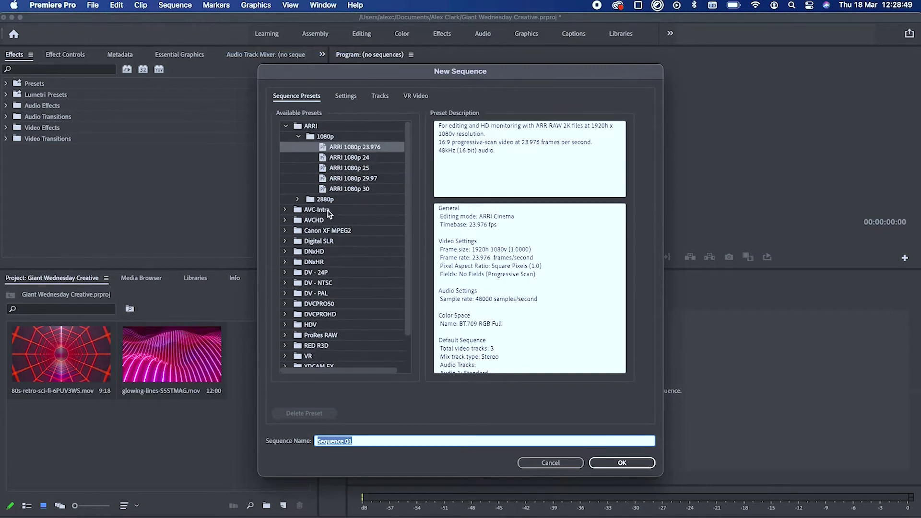
{"action": "scroll", "coordinate": [326, 243], "scroll_direction": "down", "scroll_amount": 3}
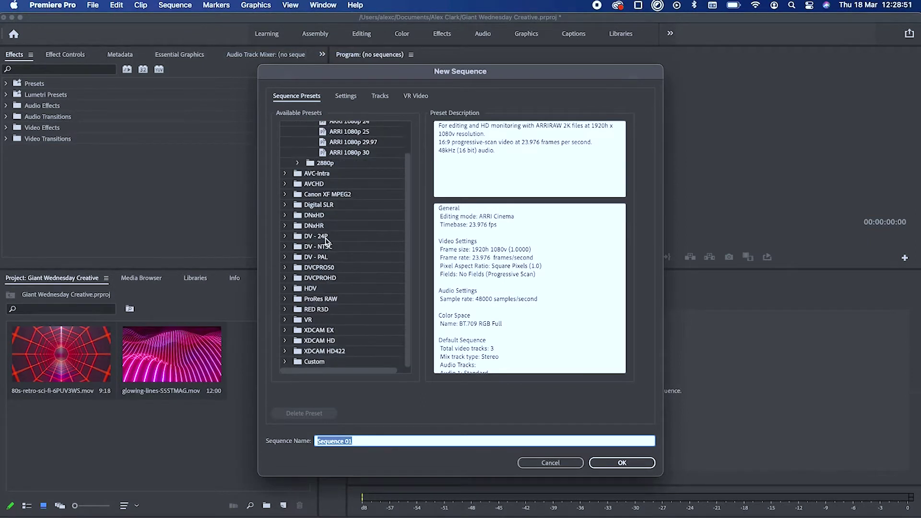
{"action": "left_click", "coordinate": [327, 176]}
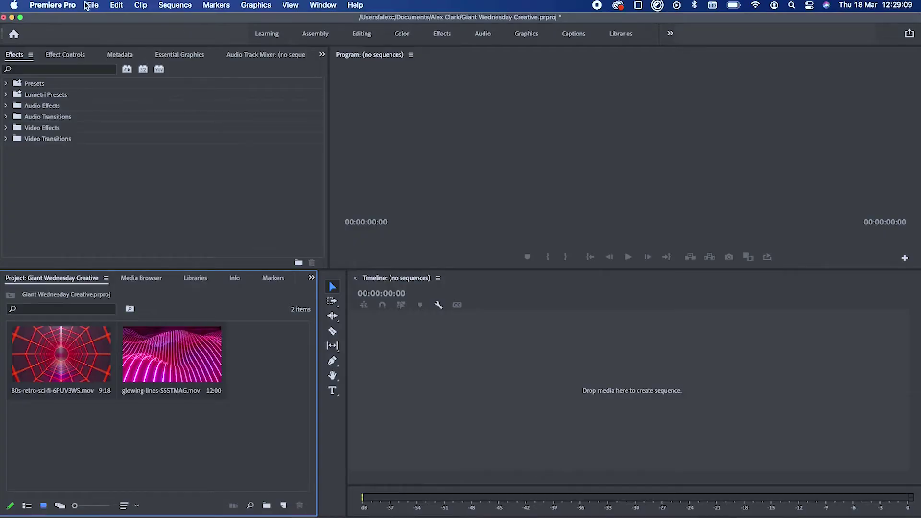
{"action": "left_click", "coordinate": [86, 5]}
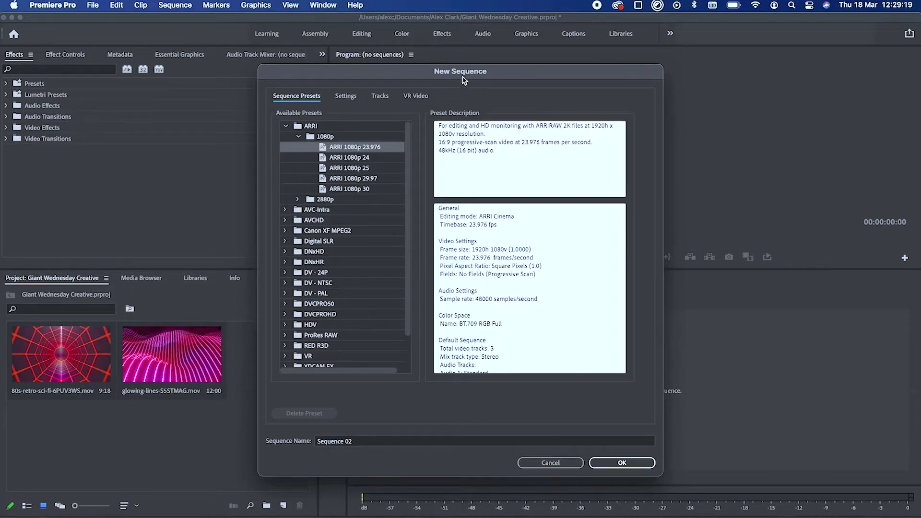
{"action": "left_click", "coordinate": [345, 97]}
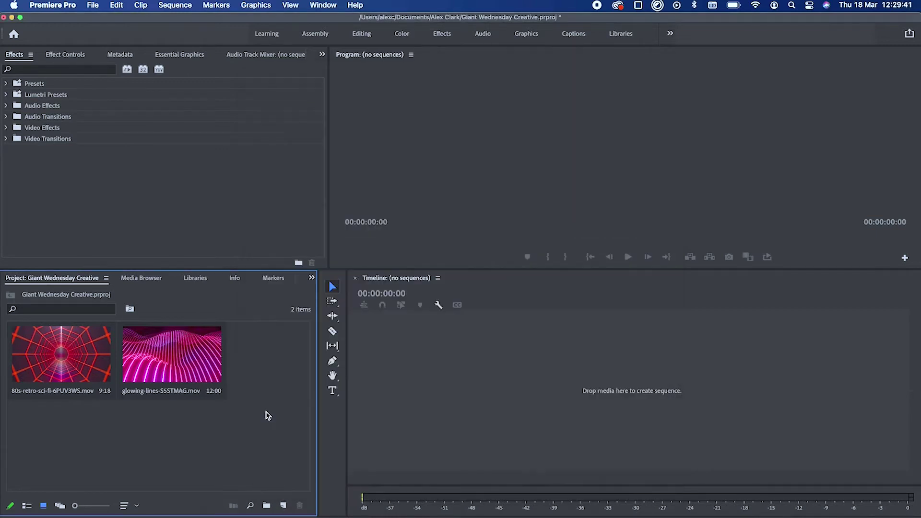
- Check the image size and frame rate in the file properties of 80s-retro-sci-fi-6PUV3WS.mov, then close the properties window
{"action": "left_click", "coordinate": [93, 358]}
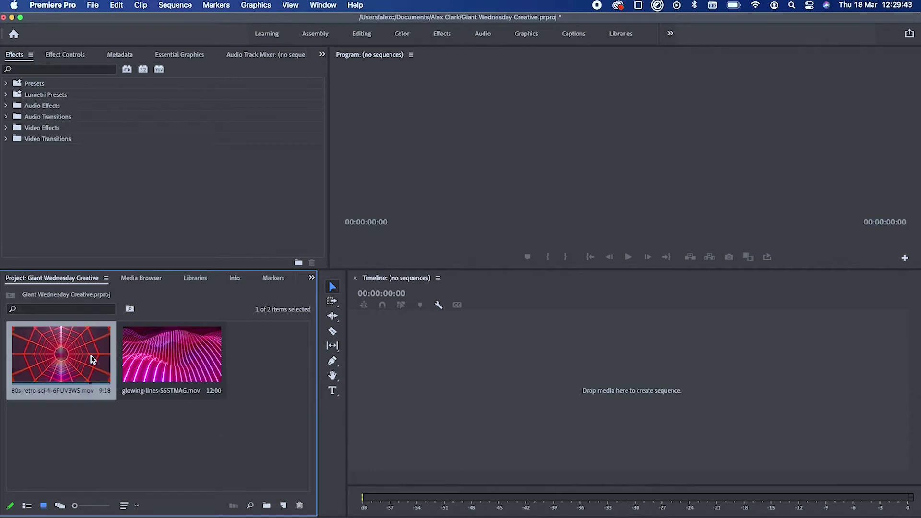
{"action": "right_click", "coordinate": [57, 355]}
{"action": "left_click", "coordinate": [36, 429]}
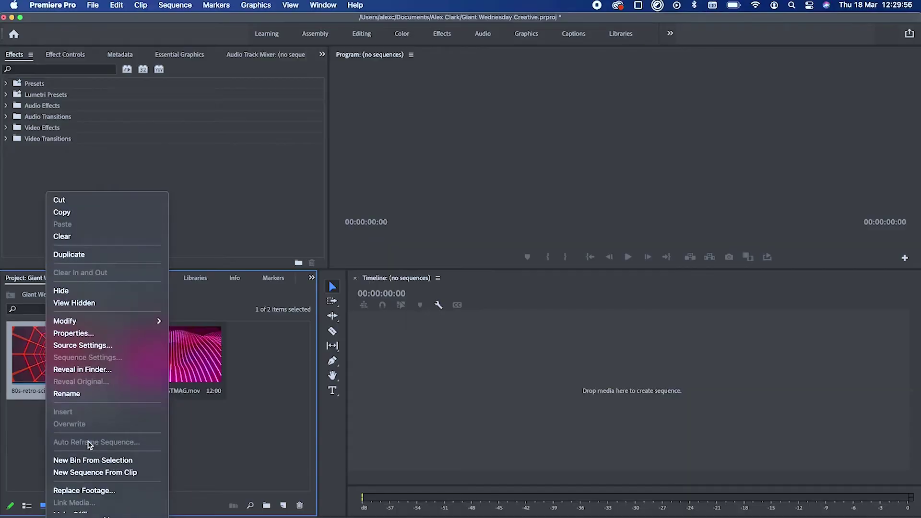
{"action": "left_click", "coordinate": [96, 334]}
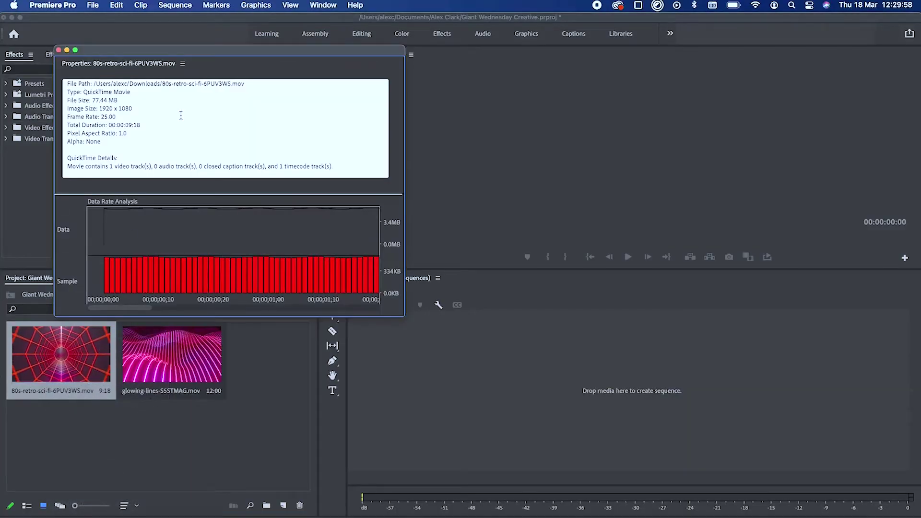
{"action": "mouse_move", "coordinate": [136, 109]}
{"action": "left_mouse_down"}
{"action": "mouse_move", "coordinate": [100, 109]}
{"action": "mouse_move", "coordinate": [139, 108]}
{"action": "left_mouse_up"}
{"action": "left_click", "coordinate": [137, 108]}
{"action": "left_click", "coordinate": [145, 107]}
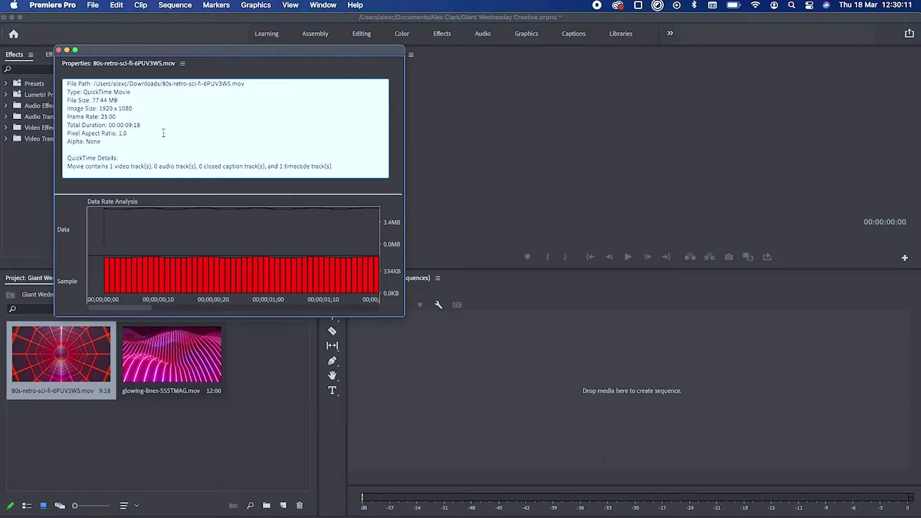
{"action": "left_click", "coordinate": [59, 51]}
- Create a sequence matching 80s-retro-sci-fi-6PUV3WS.mov by placing the clip in the empty timeline, leaving the playhead at its start
{"action": "left_click_drag", "start_coordinate": [73, 359], "coordinate": [336, 407]}
{"action": "left_click_drag", "start_coordinate": [431, 374], "coordinate": [430, 373]}
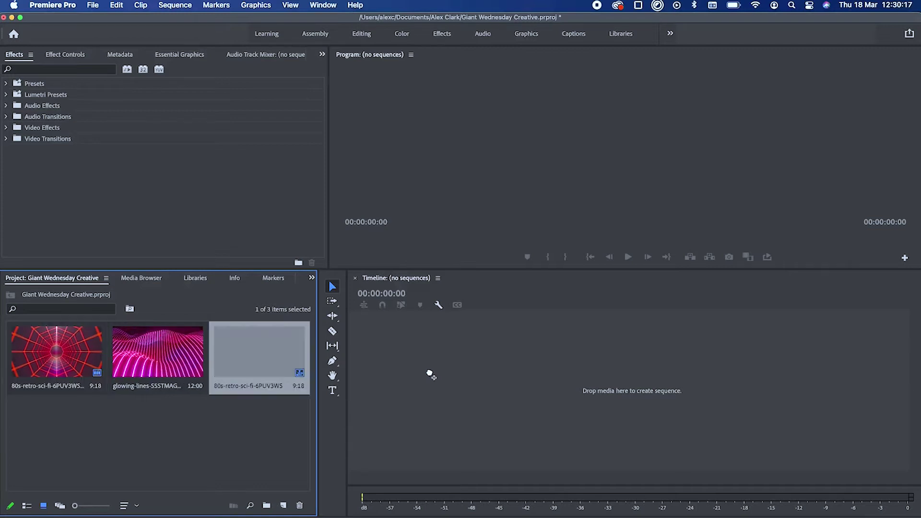
{"action": "left_click", "coordinate": [598, 153]}
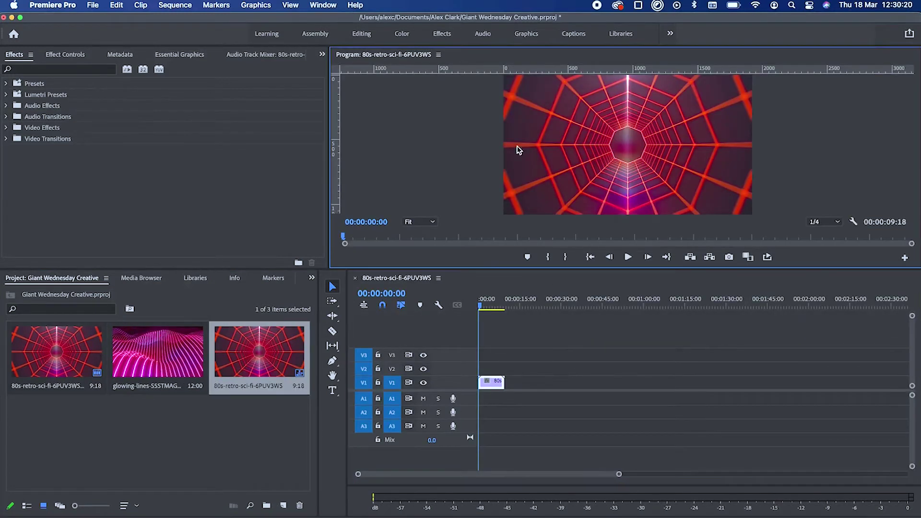
{"action": "left_click", "coordinate": [486, 307]}
{"action": "mouse_move", "coordinate": [482, 311]}
{"action": "left_mouse_down"}
{"action": "mouse_move", "coordinate": [491, 308]}
{"action": "mouse_move", "coordinate": [479, 309]}
{"action": "left_mouse_up"}
{"action": "left_click", "coordinate": [526, 374]}
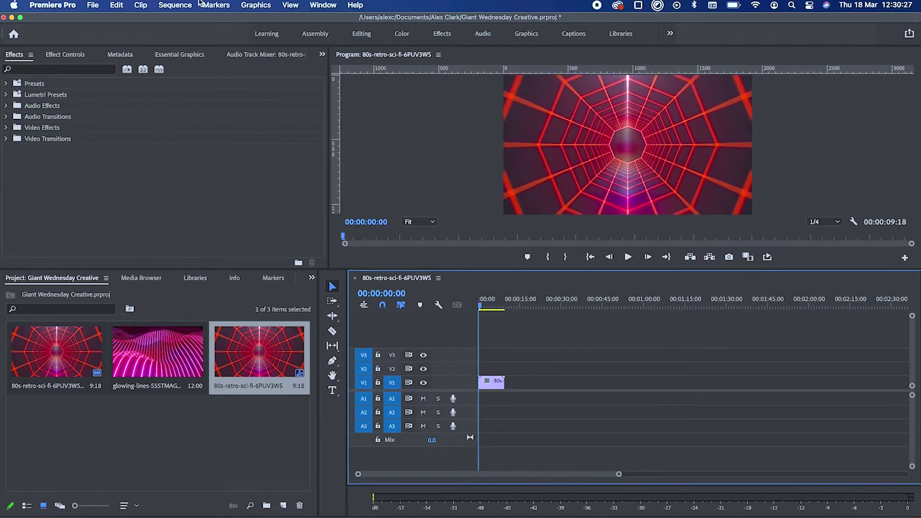
- Open the sequence settings and open the horizontal frame size for editing
{"action": "left_click", "coordinate": [189, 3]}
{"action": "left_click", "coordinate": [191, 21]}
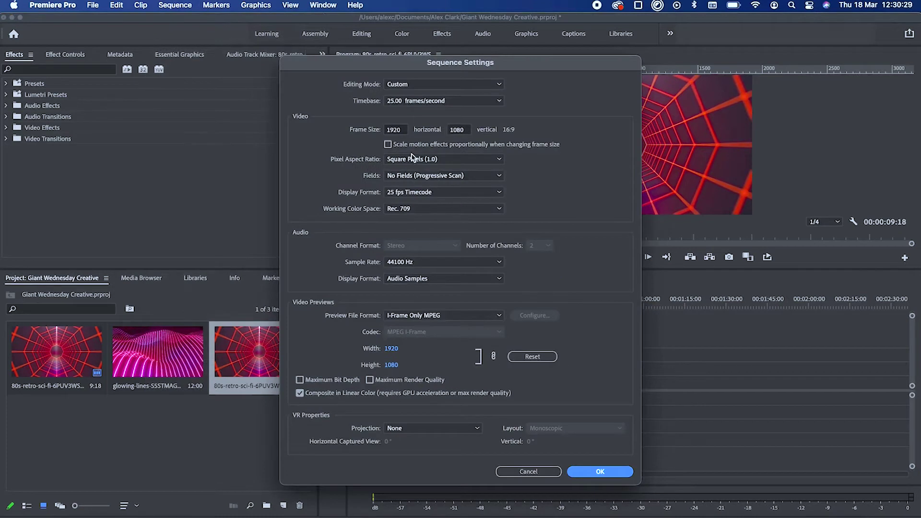
{"action": "left_click", "coordinate": [401, 131]}
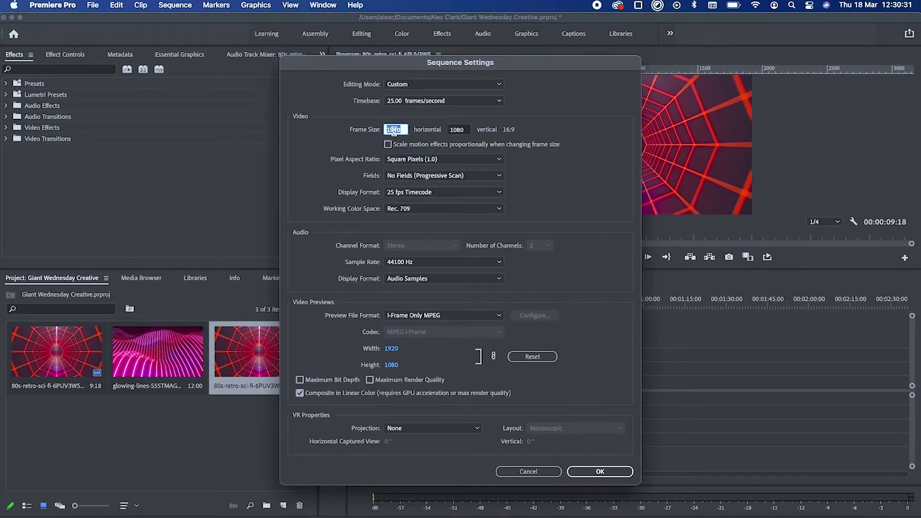
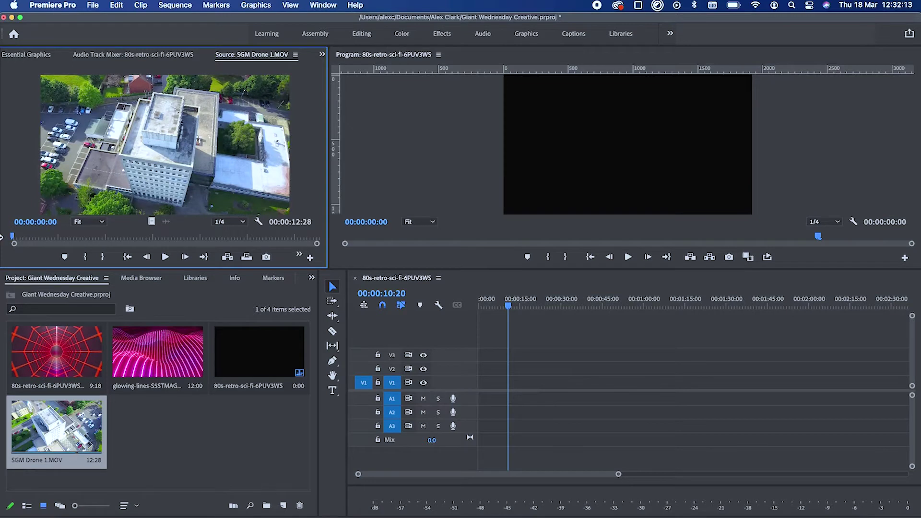
- Scrub through SGM Drone 1.MOV in the source monitor and set its In point at 00:00:03:11
{"action": "left_click_drag", "start_coordinate": [1, 236], "coordinate": [177, 246]}
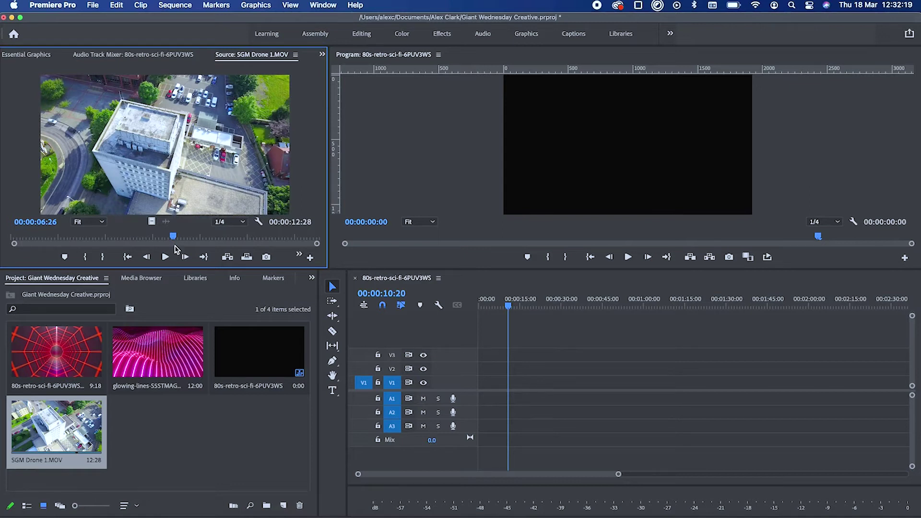
{"action": "left_click_drag", "start_coordinate": [110, 237], "coordinate": [93, 236]}
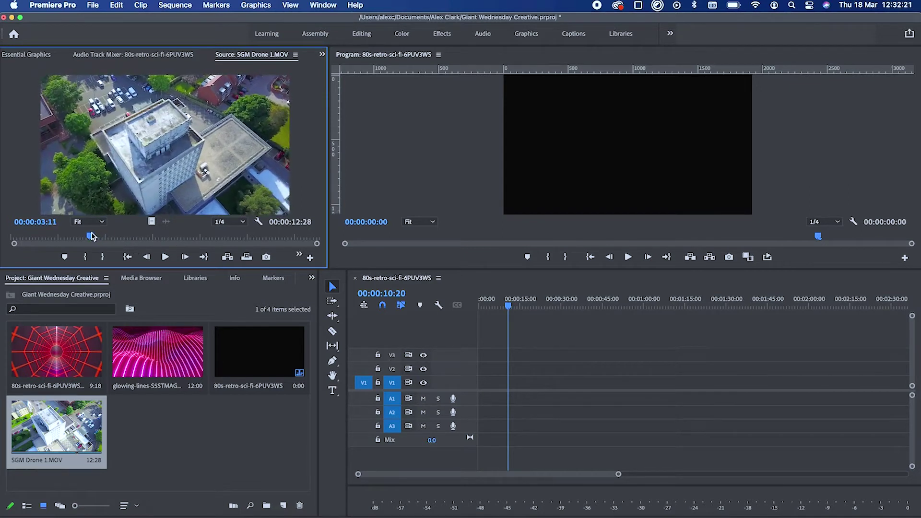
{"action": "key", "text": "i"}
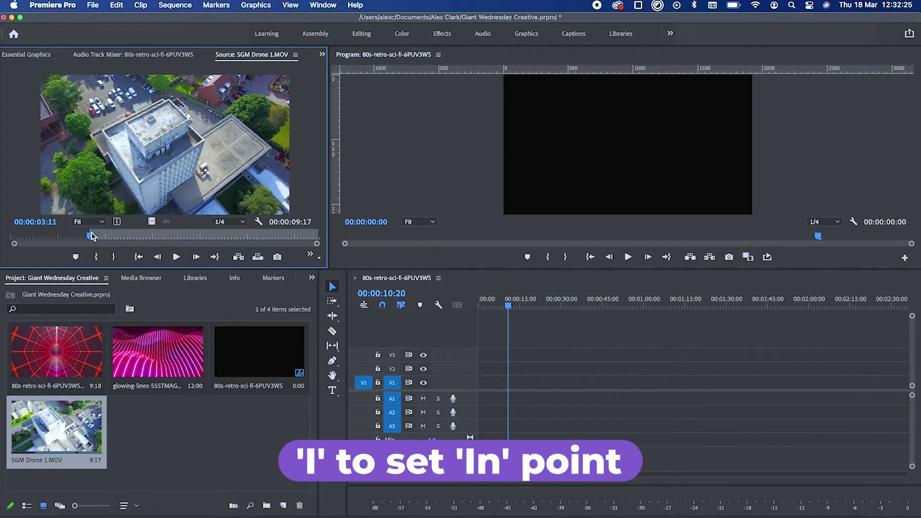
- Play SGM Drone 1.MOV in the source monitor, set its Out point at 00:00:07:13, and save the project
{"action": "key", "text": "space"}
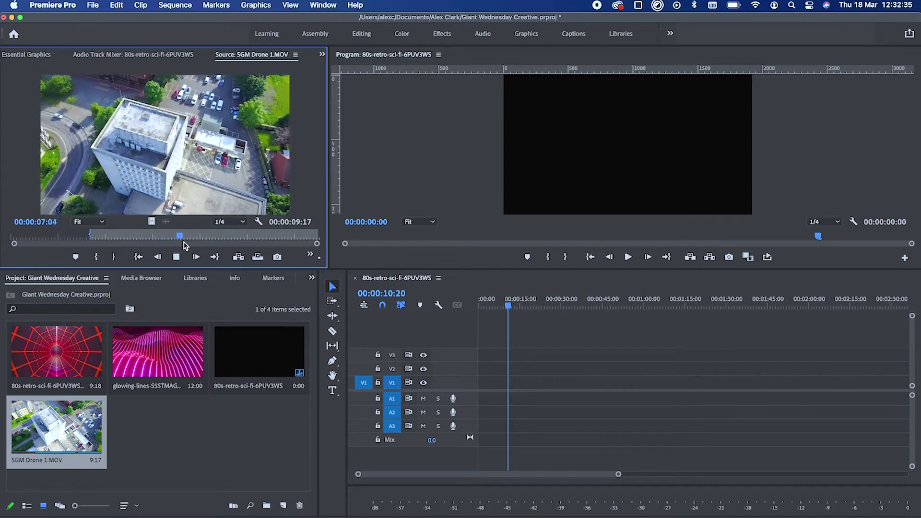
{"action": "key", "text": "o"}
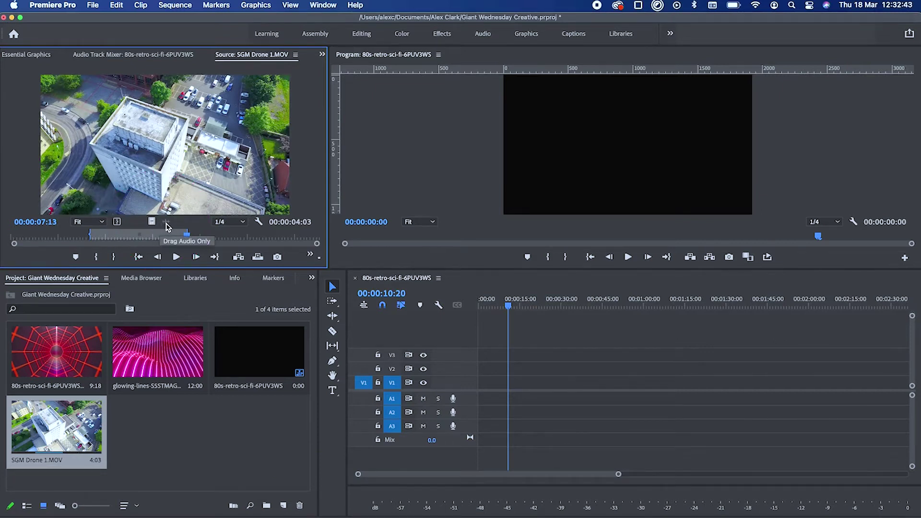
{"action": "key", "text": "super+s"}
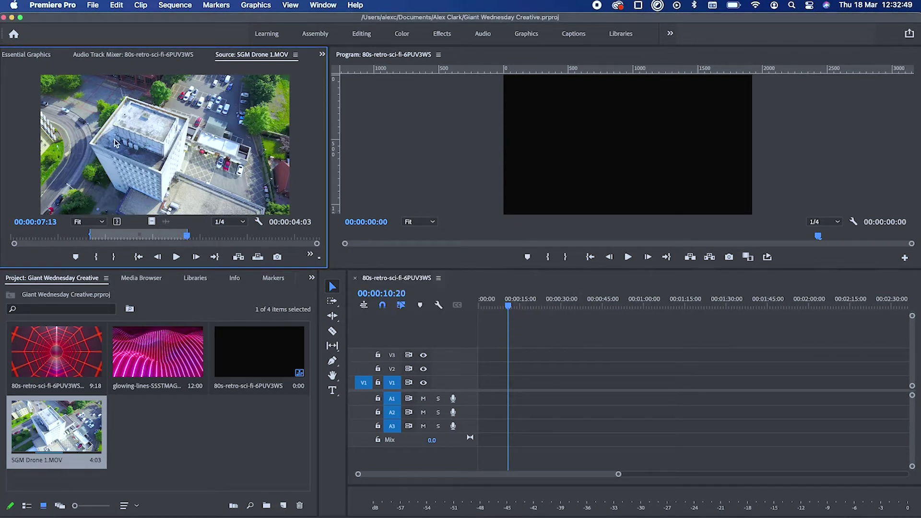
- Place the marked drone clip at the start of V1, keeping the existing sequence settings, and scrub through it to 00:00:02:00
{"action": "left_click_drag", "start_coordinate": [175, 169], "coordinate": [475, 383]}
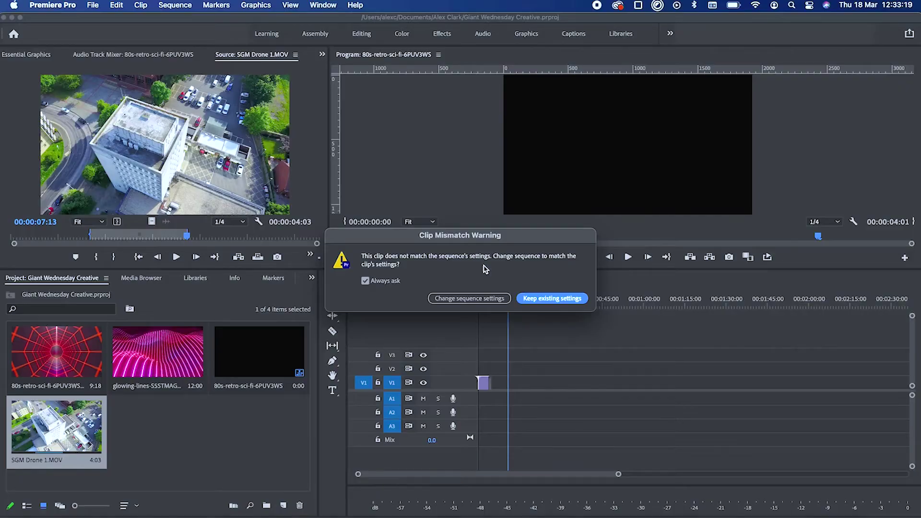
{"action": "left_click", "coordinate": [553, 298]}
{"action": "left_click_drag", "start_coordinate": [484, 306], "coordinate": [480, 306]}
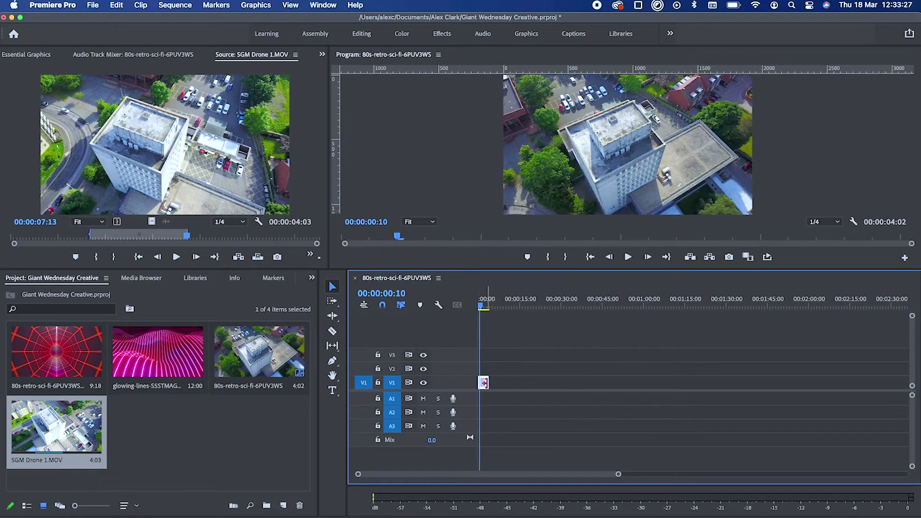
{"action": "left_click_drag", "start_coordinate": [485, 305], "coordinate": [484, 306]}
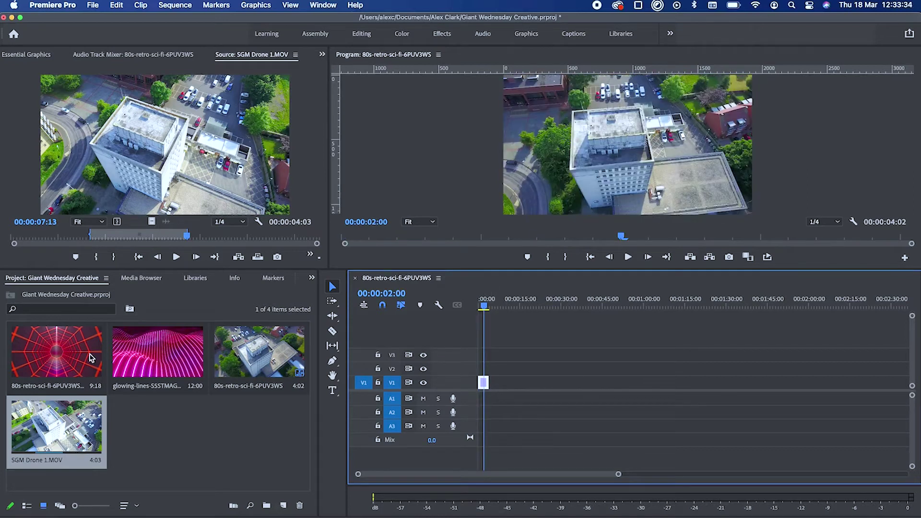
- Mark the first three seconds of 80s-retro-sci-fi-6PUV3WS.mov and place that part directly after the drone clip on V1
{"action": "double_click", "coordinate": [91, 358]}
{"action": "key", "text": "space"}
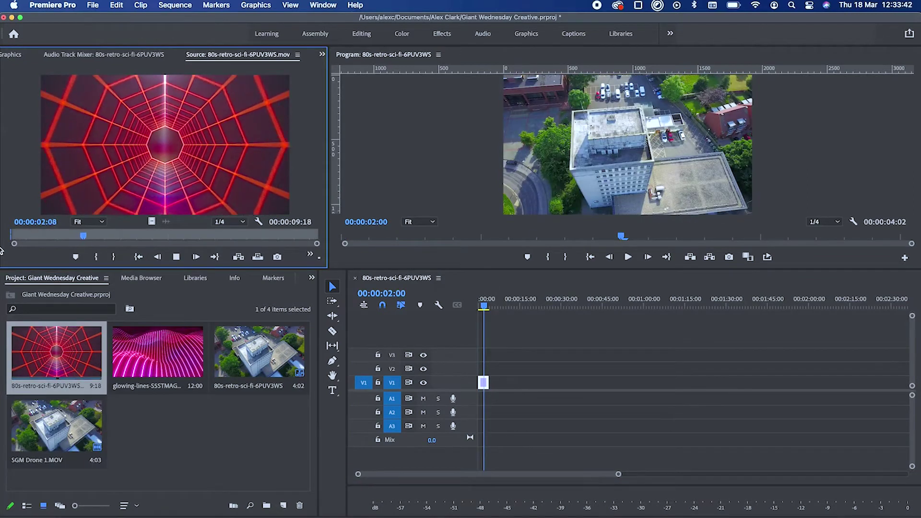
{"action": "key", "text": "o"}
{"action": "key", "text": "space"}
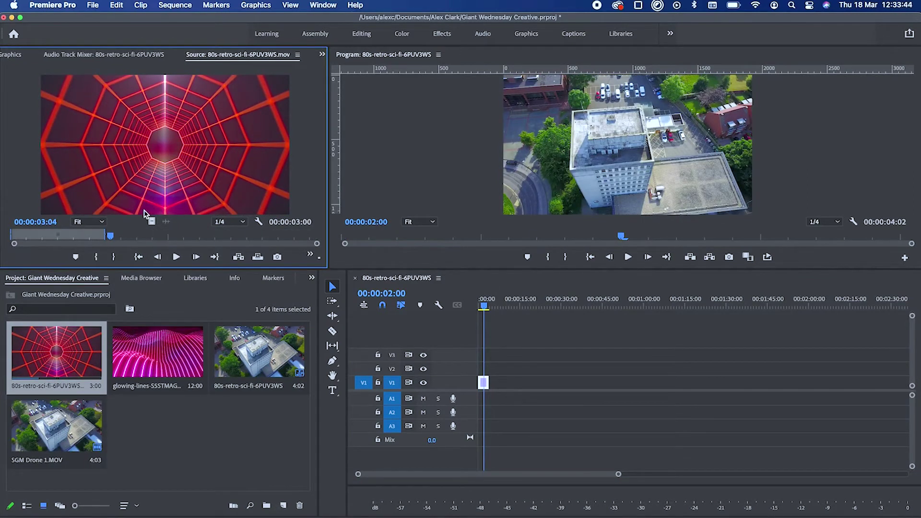
{"action": "left_click_drag", "start_coordinate": [176, 206], "coordinate": [484, 380]}
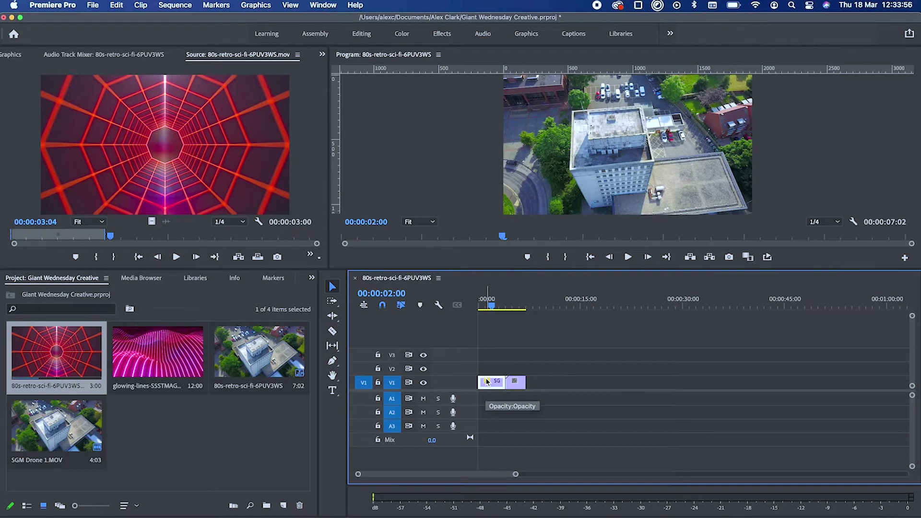
- Move the drone clip up to V4 and V5, down to V3, and back to its original place on V1
{"action": "left_click_drag", "start_coordinate": [489, 390], "coordinate": [499, 347]}
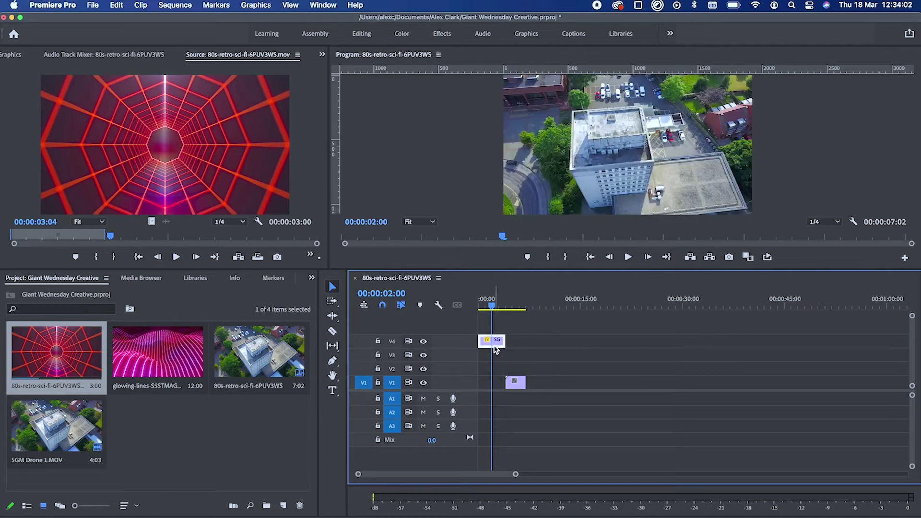
{"action": "left_click_drag", "start_coordinate": [498, 341], "coordinate": [499, 330]}
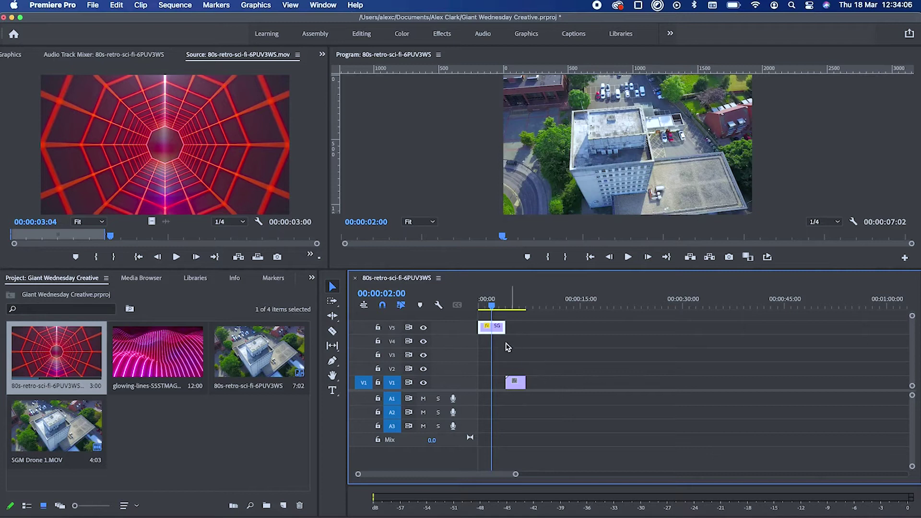
{"action": "left_click_drag", "start_coordinate": [499, 332], "coordinate": [500, 360]}
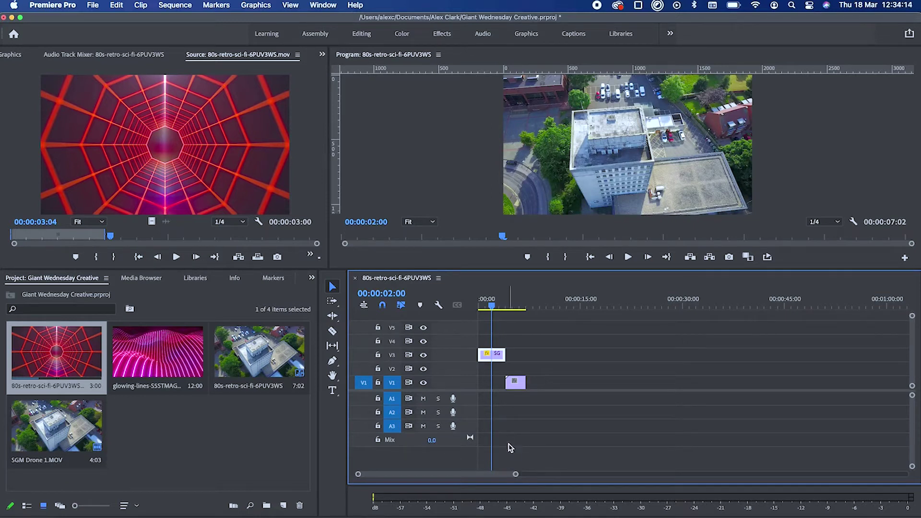
{"action": "left_click_drag", "start_coordinate": [491, 354], "coordinate": [492, 383]}
- Play the sequence from its start across the cut from the drone clip into the retro clip
{"action": "key", "text": "Home"}
{"action": "key", "text": "space"}
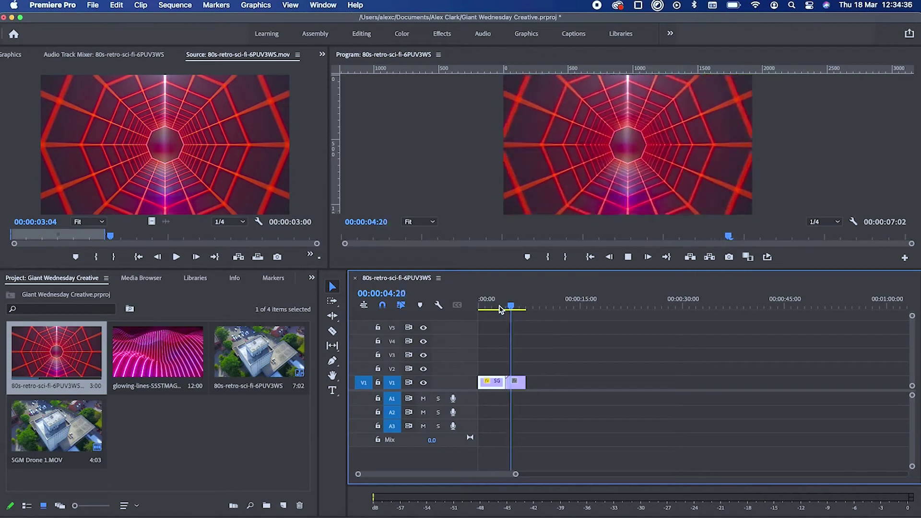
{"action": "key", "text": "space"}
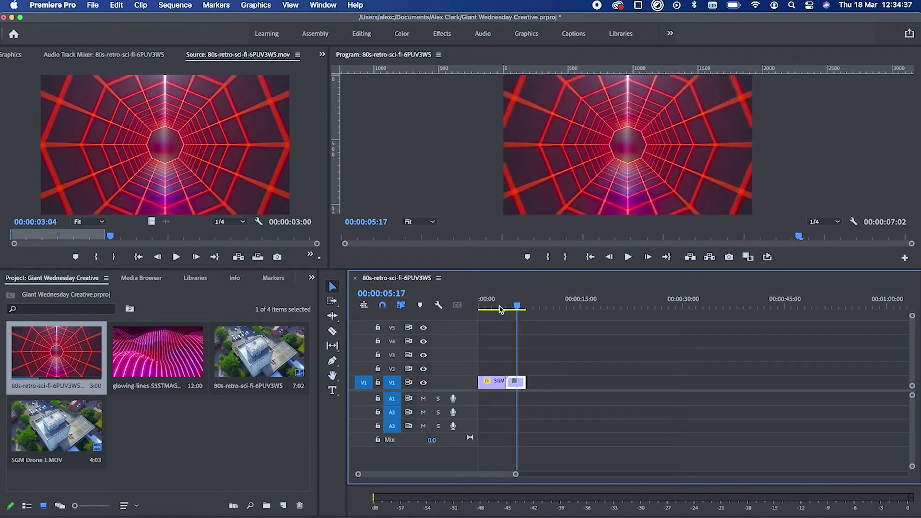
- Mark a 00:00:02:24 section of glowing-lines-SSSTMAG.mov in the source monitor, with its In point at 00:00:00:15
{"action": "double_click", "coordinate": [133, 361]}
{"action": "left_click", "coordinate": [26, 237]}
{"action": "key", "text": "i"}
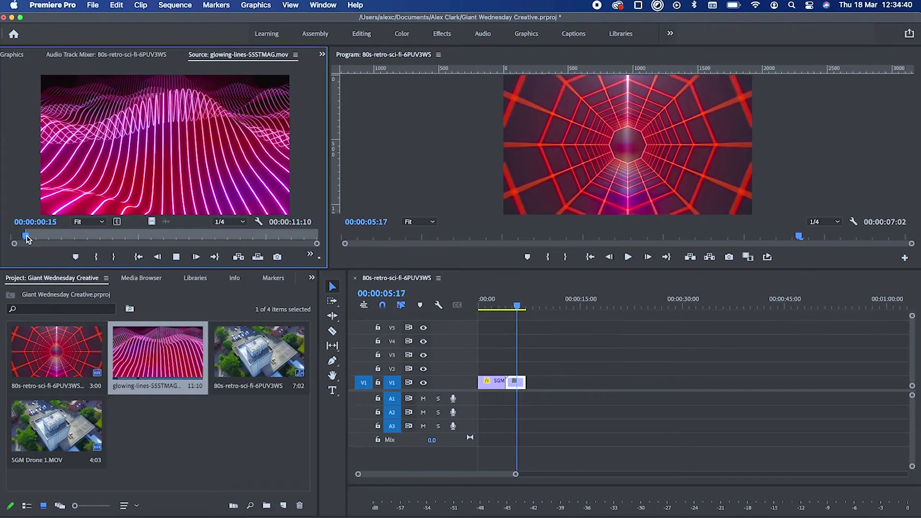
{"action": "key", "text": "space"}
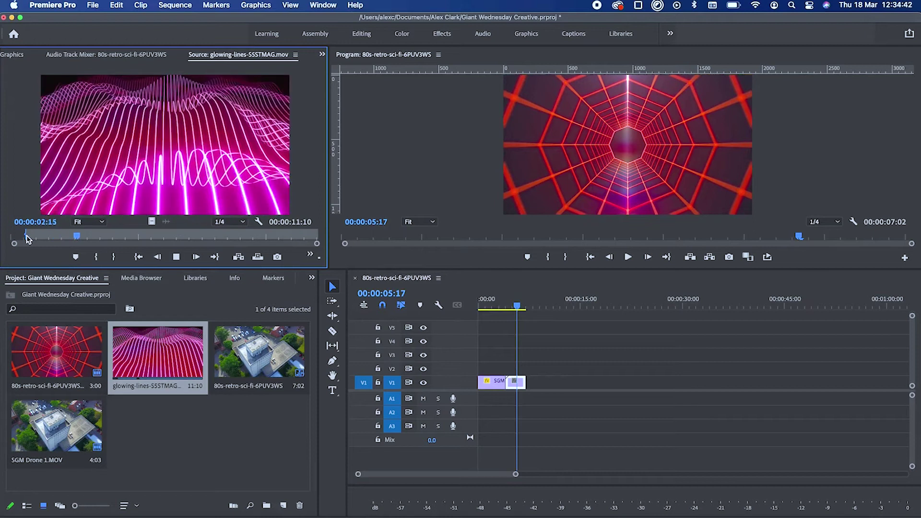
{"action": "key", "text": "o"}
{"action": "key", "text": "space"}
{"action": "scroll", "coordinate": [133, 210], "scroll_direction": "down", "scroll_amount": 3}
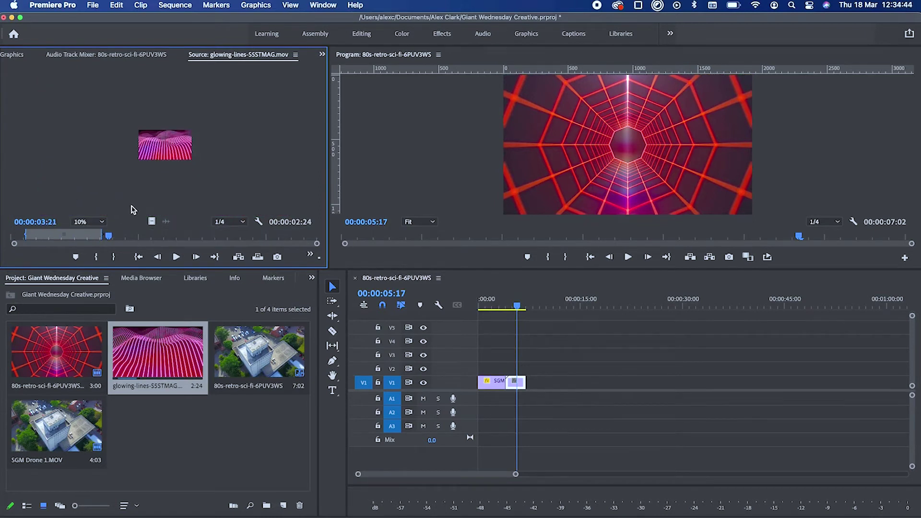
- Place the video of the marked glowing-lines section directly after the retro clip on V1 and scrub through to 00:00:08:13
{"action": "left_click_drag", "start_coordinate": [152, 223], "coordinate": [515, 358]}
{"action": "key", "text": "="}
{"action": "key", "text": "="}
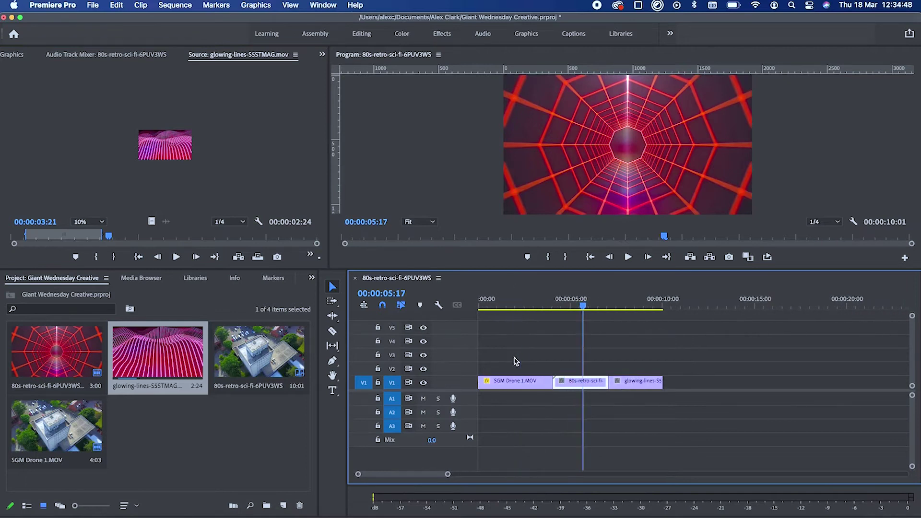
{"action": "key", "text": "minus"}
{"action": "left_click_drag", "start_coordinate": [536, 308], "coordinate": [585, 314]}
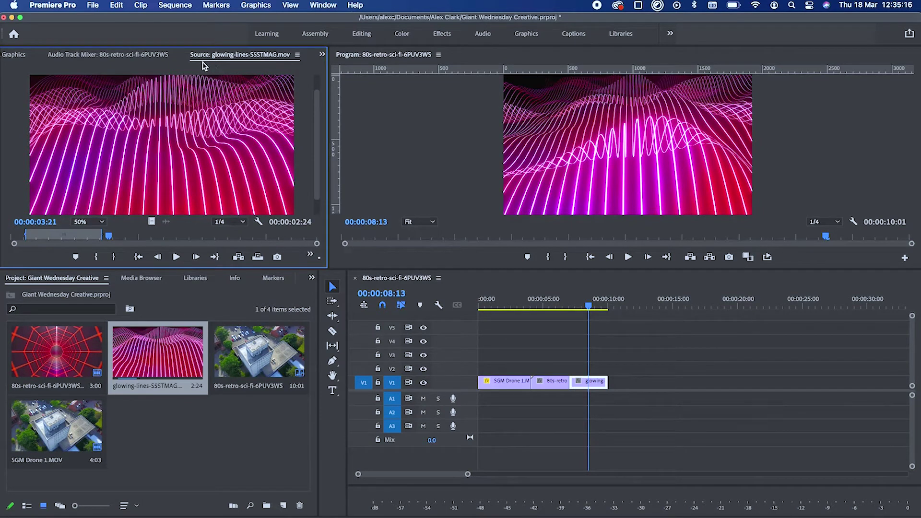
- Display the effects library, move the playhead to 00:00:04:10 near the first cut, and list the Dissolve video transitions
{"action": "left_click", "coordinate": [143, 52]}
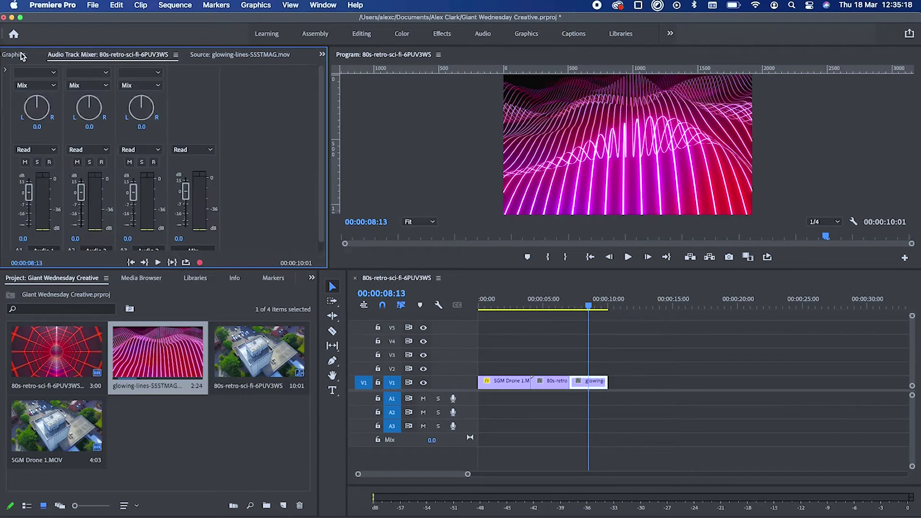
{"action": "left_click", "coordinate": [29, 56]}
{"action": "left_click", "coordinate": [72, 56]}
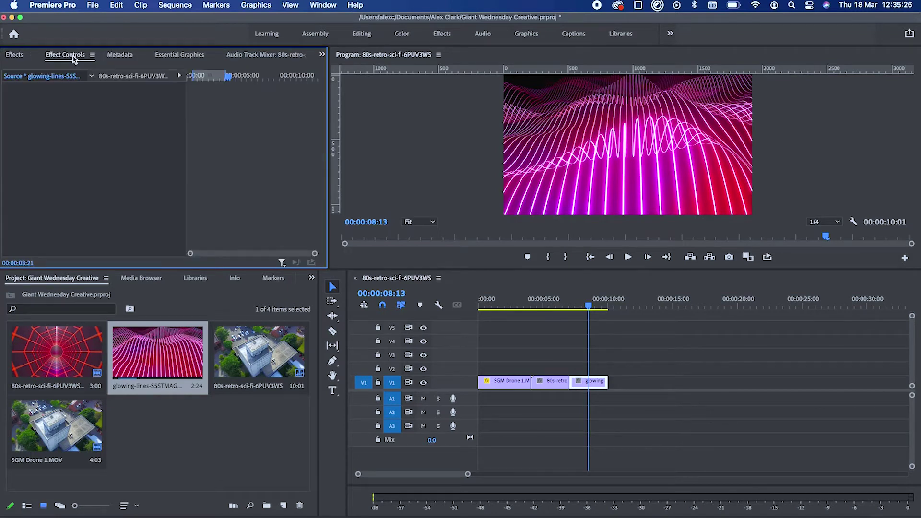
{"action": "left_click", "coordinate": [17, 57]}
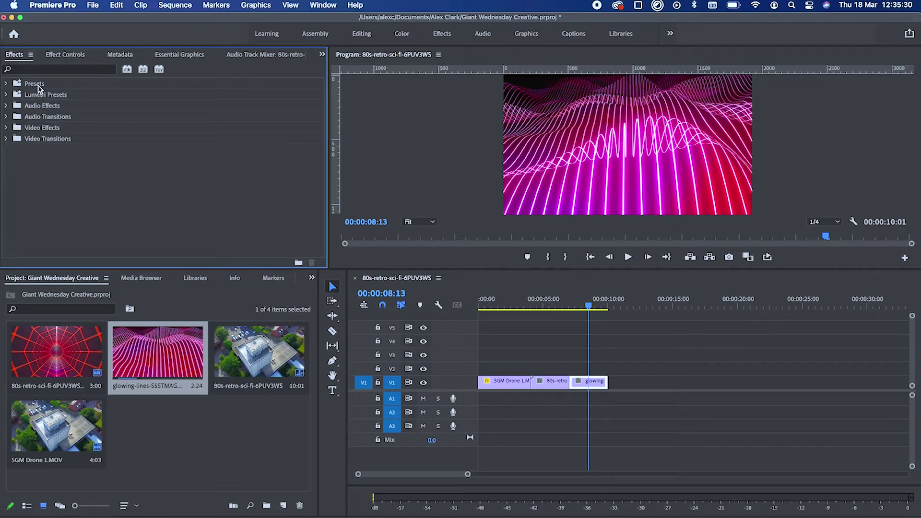
{"action": "mouse_move", "coordinate": [528, 311]}
{"action": "left_mouse_down"}
{"action": "mouse_move", "coordinate": [514, 309]}
{"action": "mouse_move", "coordinate": [571, 310]}
{"action": "mouse_move", "coordinate": [535, 310]}
{"action": "left_mouse_up"}
{"action": "left_click", "coordinate": [6, 139]}
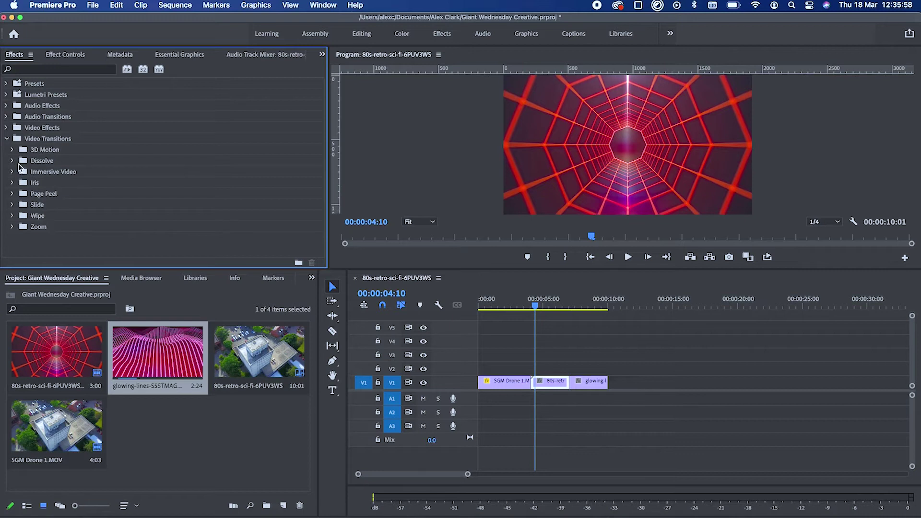
{"action": "left_click", "coordinate": [12, 161]}
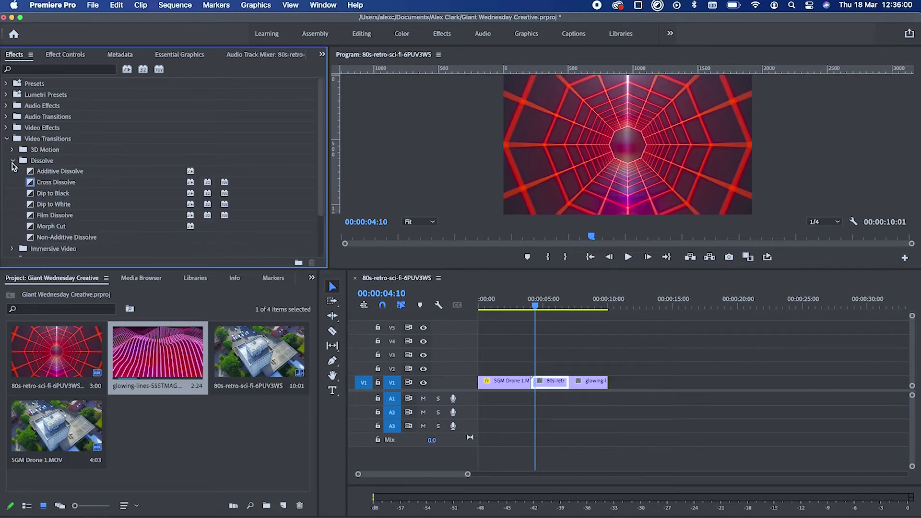
- Apply a Cross Dissolve to the cut between the drone clip and the retro clip on V1
{"action": "left_click", "coordinate": [67, 185]}
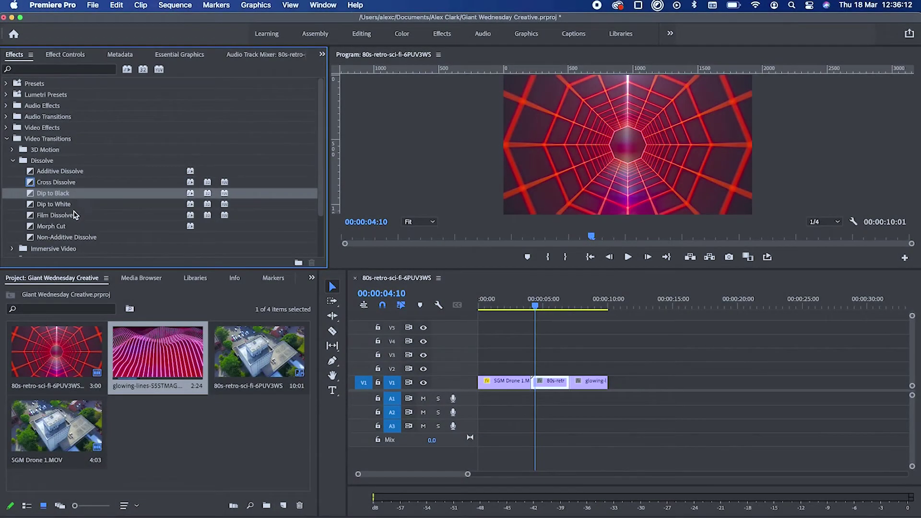
{"action": "left_click", "coordinate": [78, 182]}
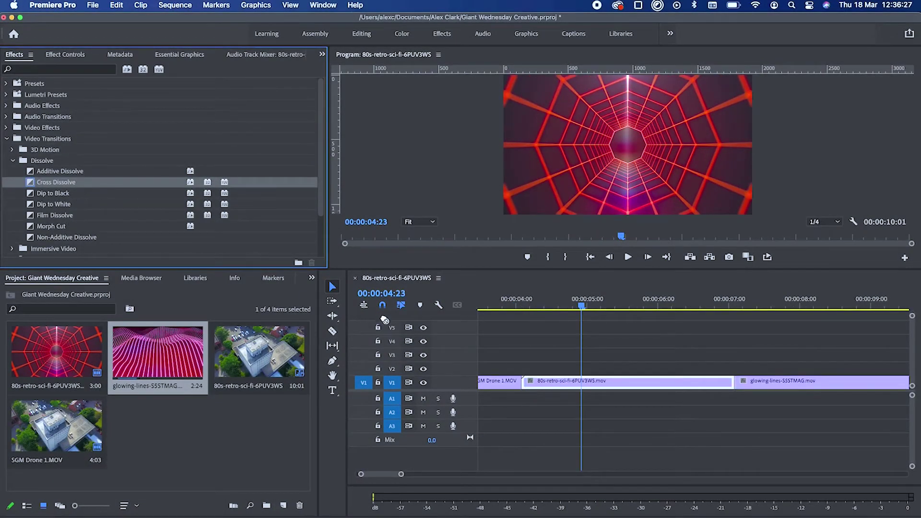
{"action": "left_click_drag", "start_coordinate": [385, 319], "coordinate": [524, 385]}
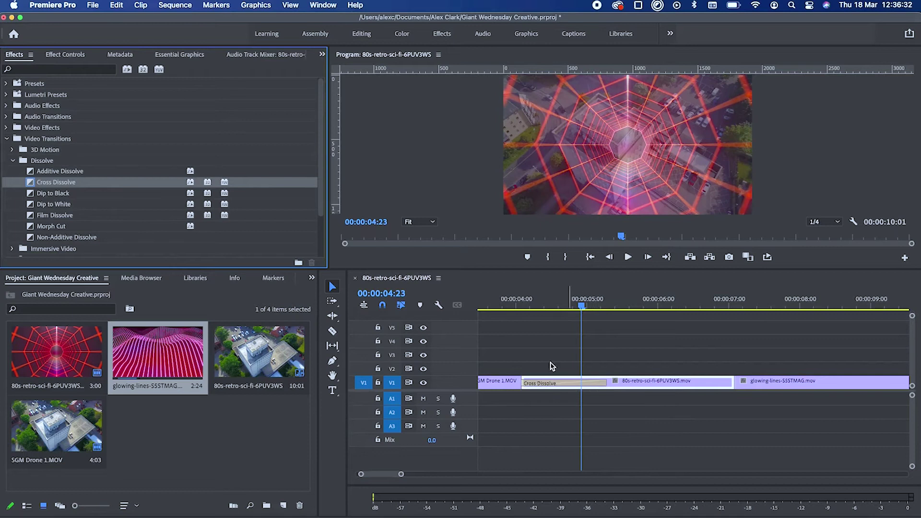
- Play the sequence across the Cross Dissolve between the drone and retro clips to check the transition
{"action": "left_click_drag", "start_coordinate": [559, 307], "coordinate": [497, 307]}
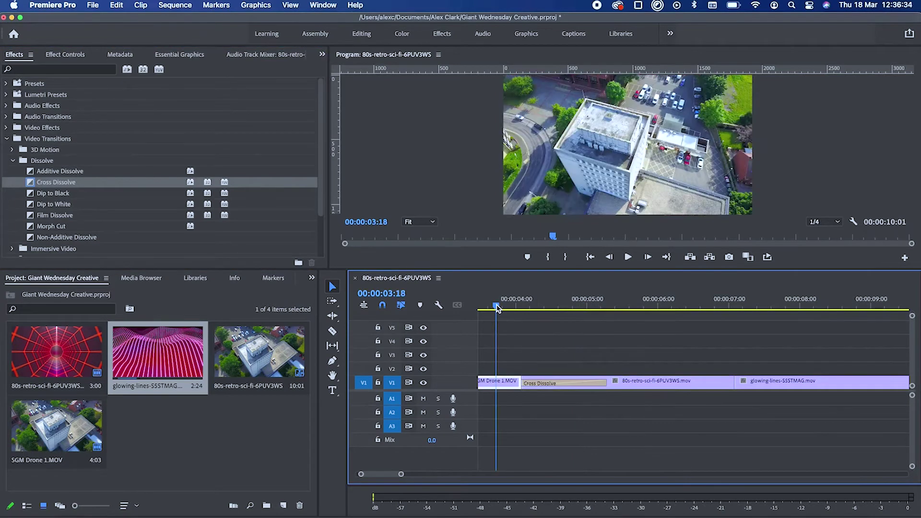
{"action": "key", "text": "space"}
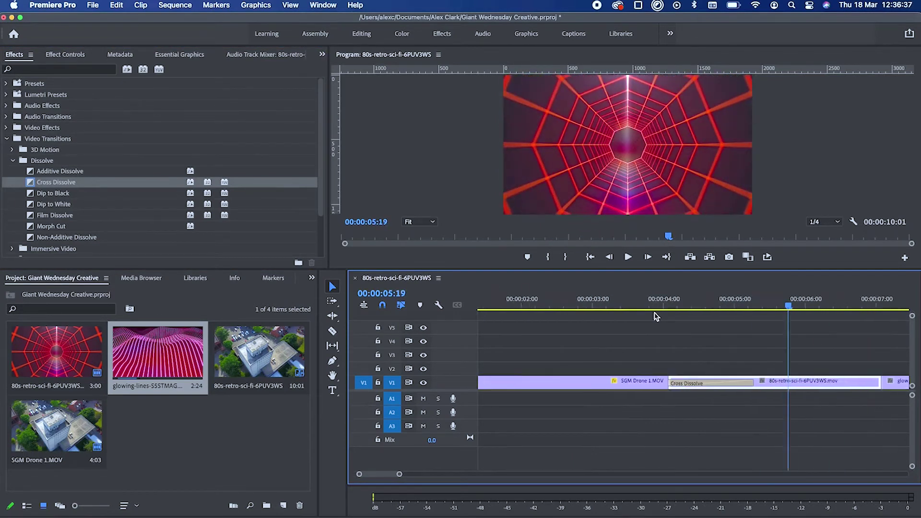
{"action": "left_click", "coordinate": [601, 304]}
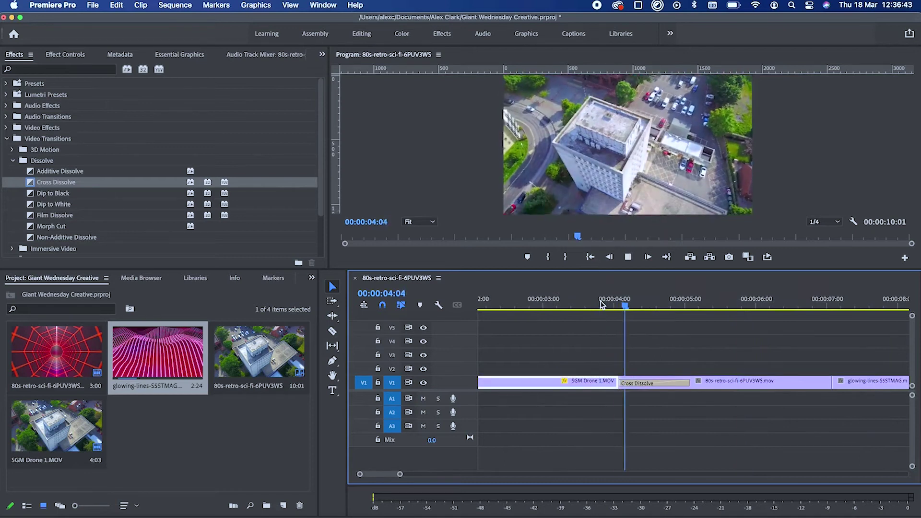
{"action": "key", "text": "space"}
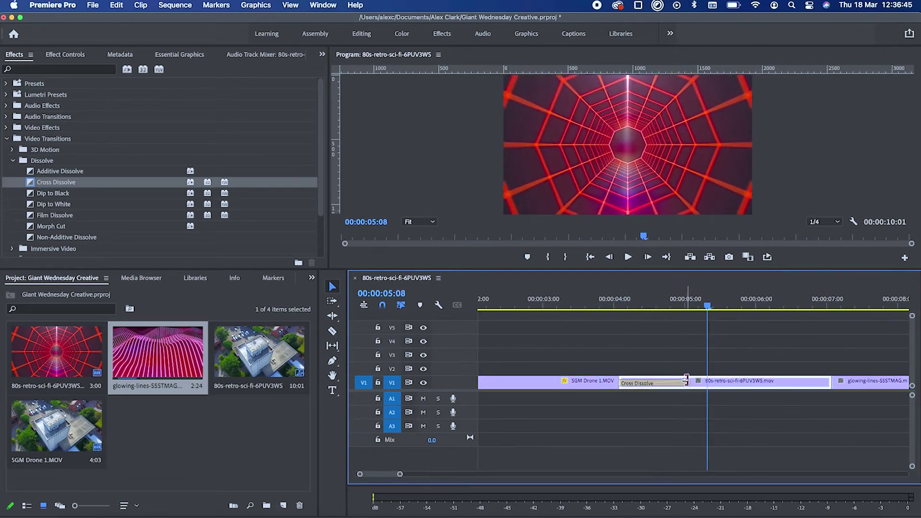
- Shorten the Cross Dissolve so it ends at about 00:00:04:10 and play it back
{"action": "left_click_drag", "start_coordinate": [687, 380], "coordinate": [644, 381]}
{"action": "left_click", "coordinate": [590, 288]}
{"action": "key", "text": "space"}
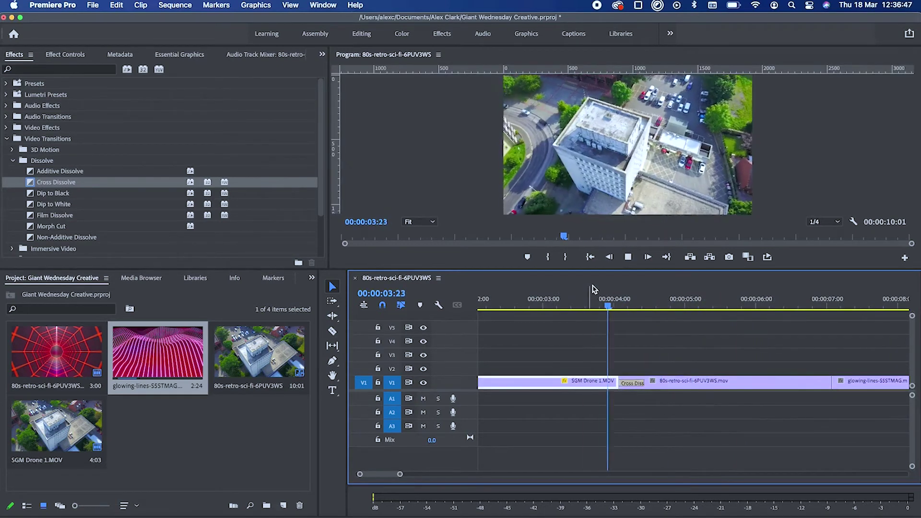
{"action": "key", "text": "space"}
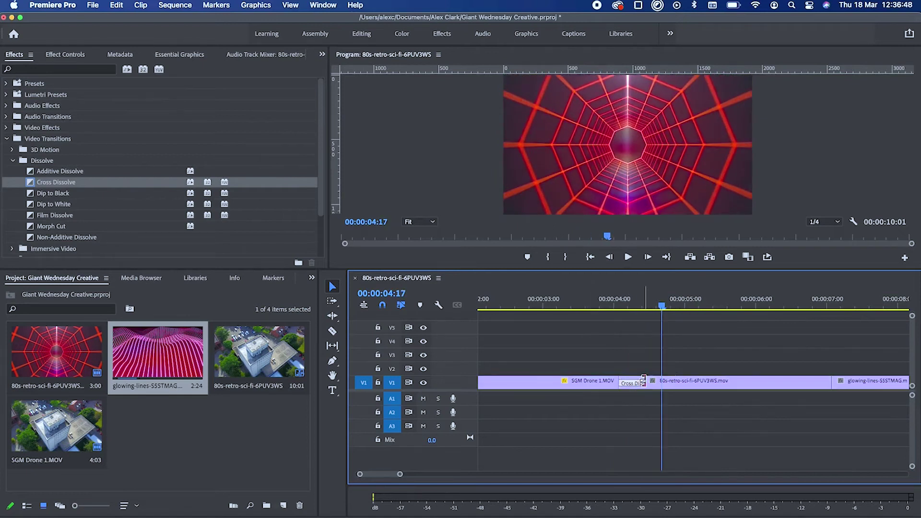
- Lengthen the Cross Dissolve to reach nearly the end of the retro clip and play it back
{"action": "left_click_drag", "start_coordinate": [643, 380], "coordinate": [818, 380]}
{"action": "left_click", "coordinate": [604, 303]}
{"action": "key", "text": "space"}
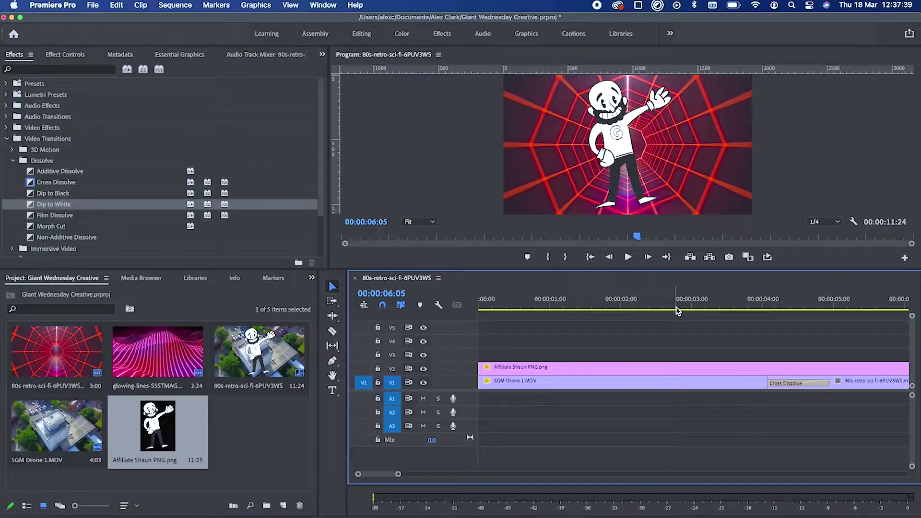
- Trim the end of the PNG character overlay on V2 to match the end of the glowing-lines clip on V1
{"action": "left_click", "coordinate": [496, 302]}
{"action": "left_click", "coordinate": [511, 369]}
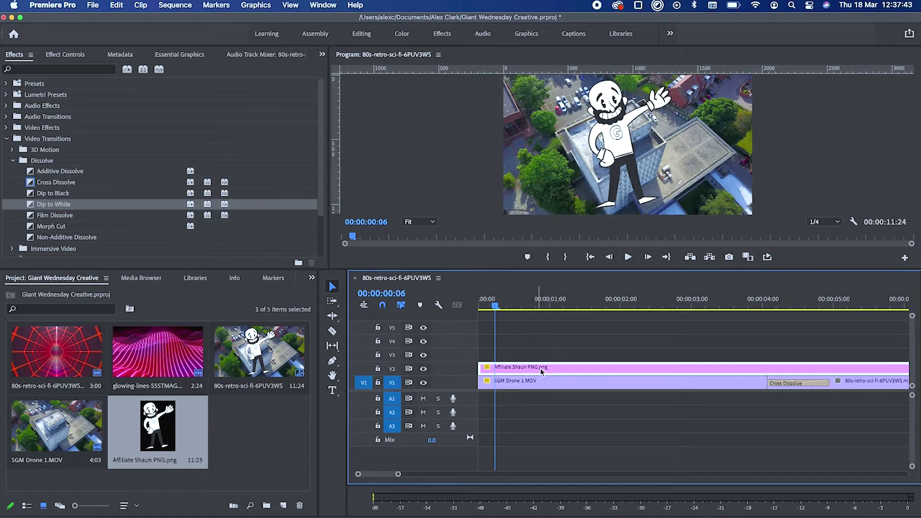
{"action": "scroll", "coordinate": [533, 373], "scroll_direction": "down", "scroll_amount": 10}
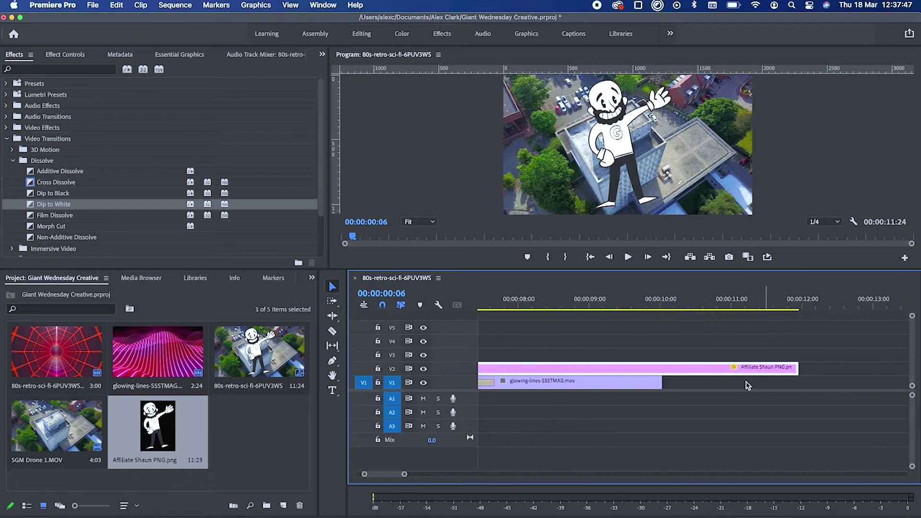
{"action": "left_click_drag", "start_coordinate": [797, 369], "coordinate": [662, 369]}
{"action": "scroll", "coordinate": [684, 373], "scroll_direction": "up", "scroll_amount": 10}
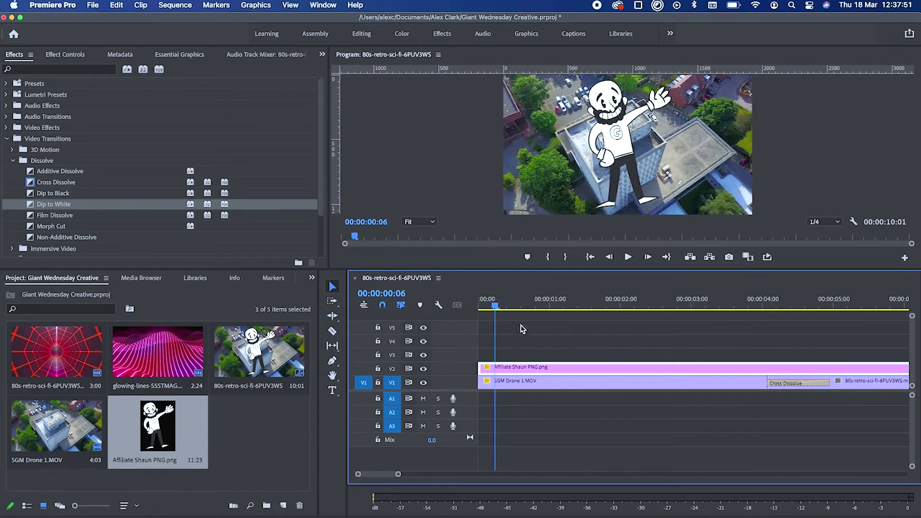
- Scale the PNG character overlay down uniformly to 88.2
{"action": "left_click", "coordinate": [73, 55]}
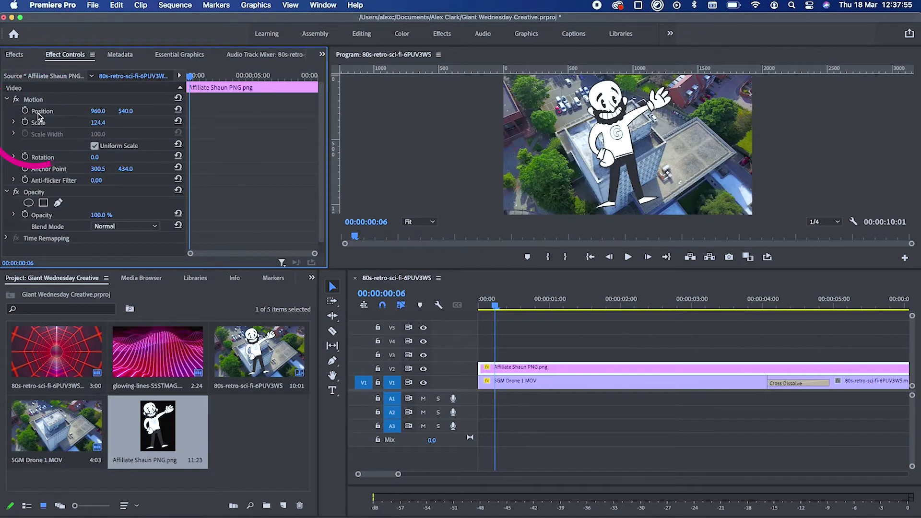
{"action": "mouse_move", "coordinate": [98, 123]}
{"action": "left_mouse_down"}
{"action": "mouse_move", "coordinate": [79, 122]}
{"action": "mouse_move", "coordinate": [123, 122]}
{"action": "mouse_move", "coordinate": [80, 123]}
{"action": "left_mouse_up"}
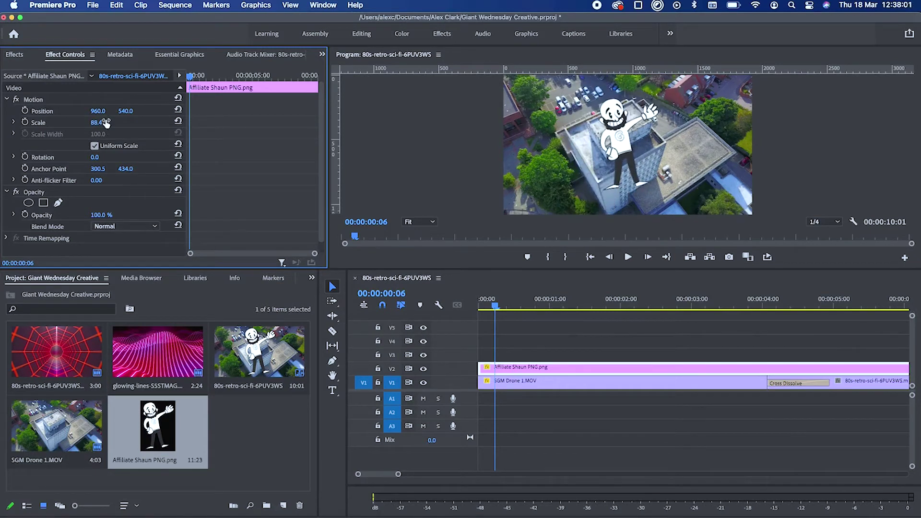
{"action": "left_click", "coordinate": [46, 126]}
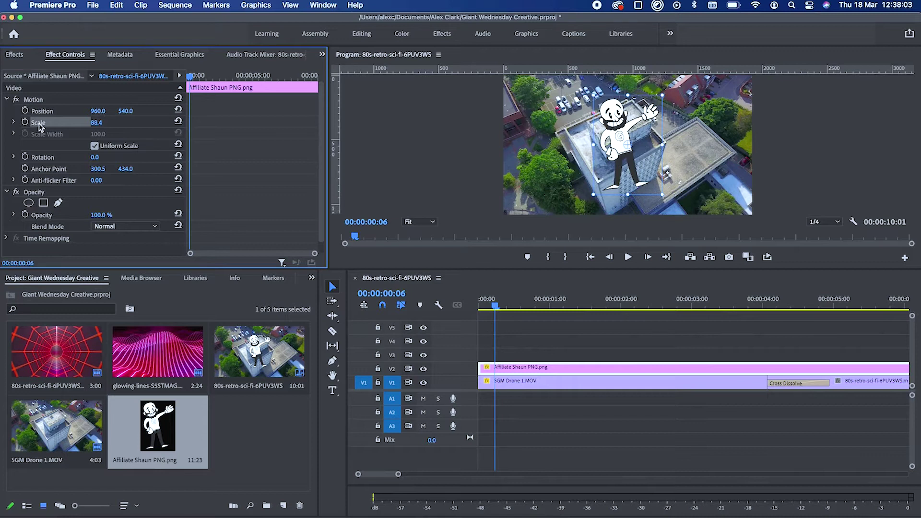
{"action": "left_click_drag", "start_coordinate": [663, 95], "coordinate": [689, 95]}
- Reposition the PNG character toward the left side of the frame, at position 471.5, 540.0
{"action": "left_click", "coordinate": [58, 114]}
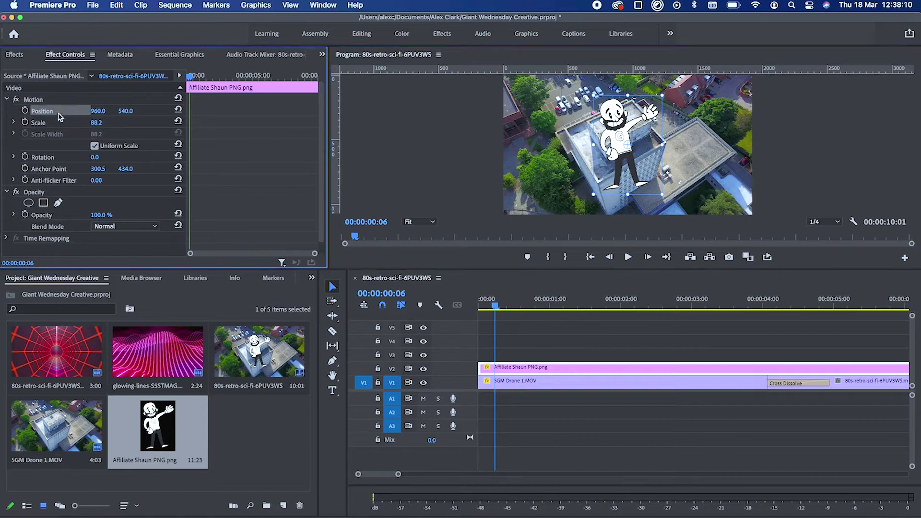
{"action": "left_click_drag", "start_coordinate": [633, 149], "coordinate": [547, 153]}
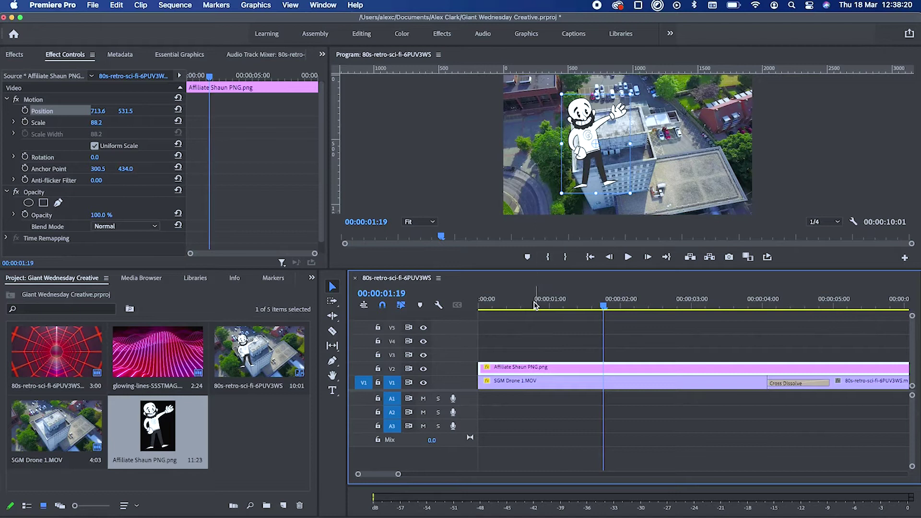
{"action": "left_click_drag", "start_coordinate": [634, 97], "coordinate": [574, 120]}
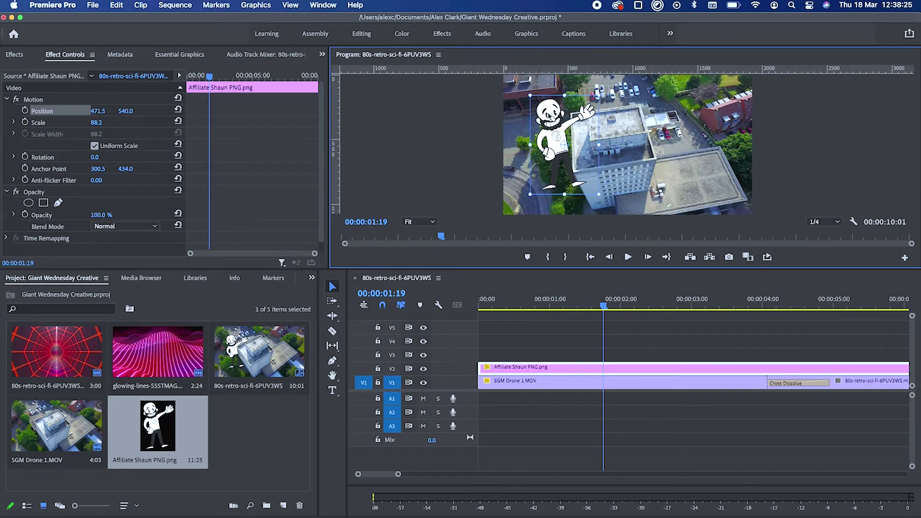
- Try trimming the PNG overlay back to the end of the drone clip, play across the cut, and undo the trim
{"action": "scroll", "coordinate": [619, 363], "scroll_direction": "right", "scroll_amount": 5}
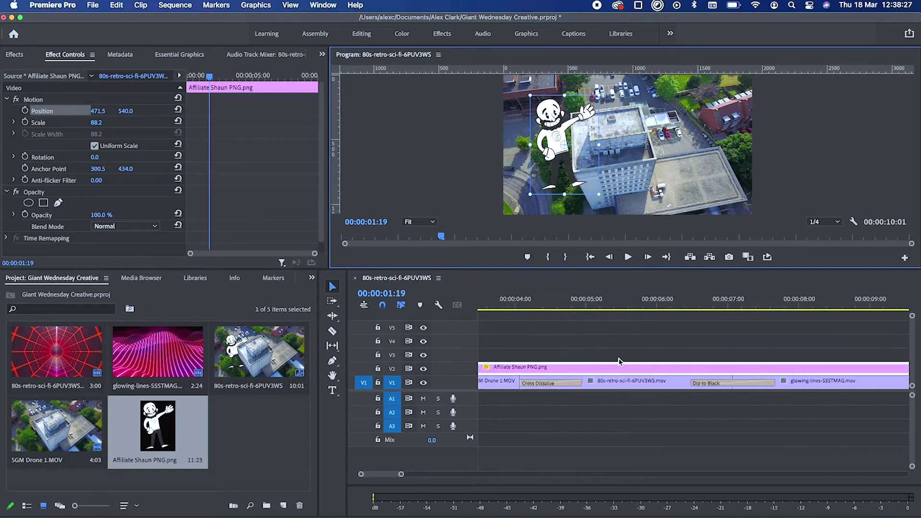
{"action": "left_click_drag", "start_coordinate": [622, 312], "coordinate": [668, 312]}
{"action": "scroll", "coordinate": [709, 354], "scroll_direction": "right", "scroll_amount": 6}
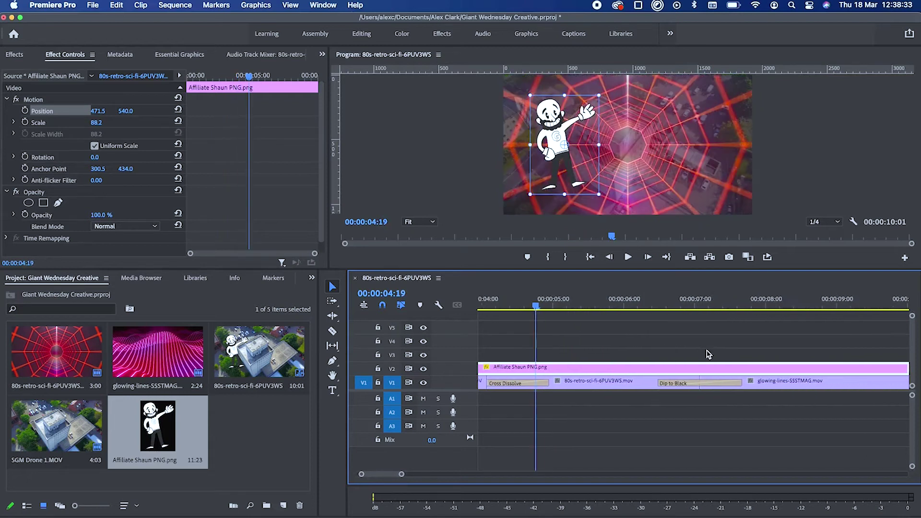
{"action": "left_click_drag", "start_coordinate": [842, 367], "coordinate": [542, 361]}
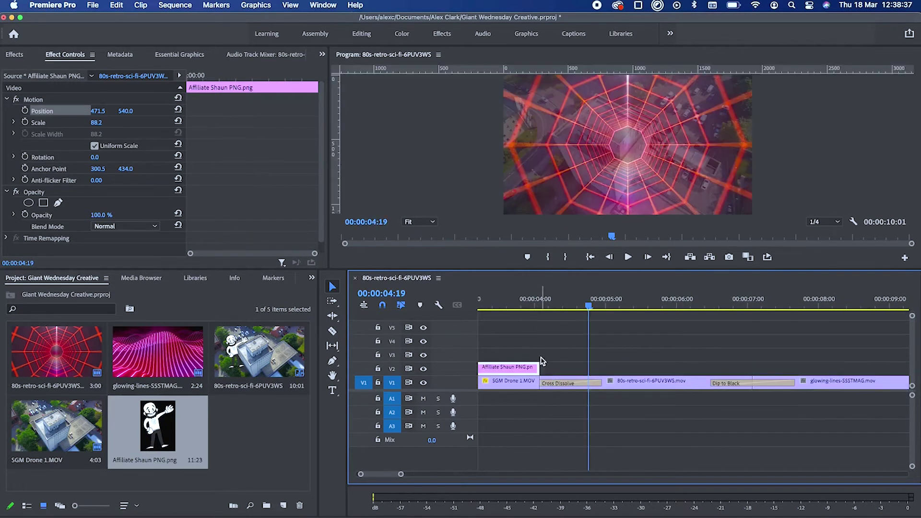
{"action": "left_click", "coordinate": [536, 307]}
{"action": "key", "text": "space"}
{"action": "left_click", "coordinate": [533, 303]}
{"action": "key", "text": "space"}
{"action": "key", "text": "super+z"}
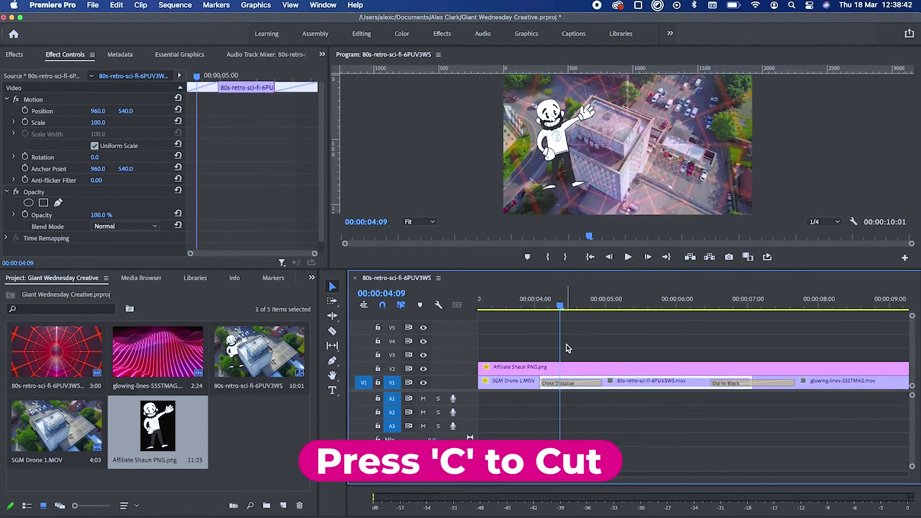
- Cut the PNG overlay on V2 at the point where the Cross Dissolve starts, and save the project
{"action": "scroll", "coordinate": [576, 353], "scroll_direction": "left", "scroll_amount": 2}
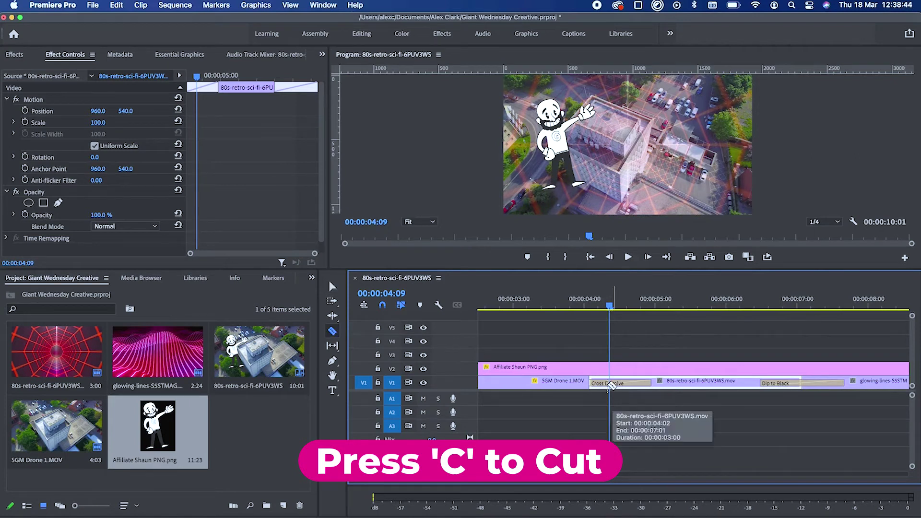
{"action": "left_click", "coordinate": [596, 368]}
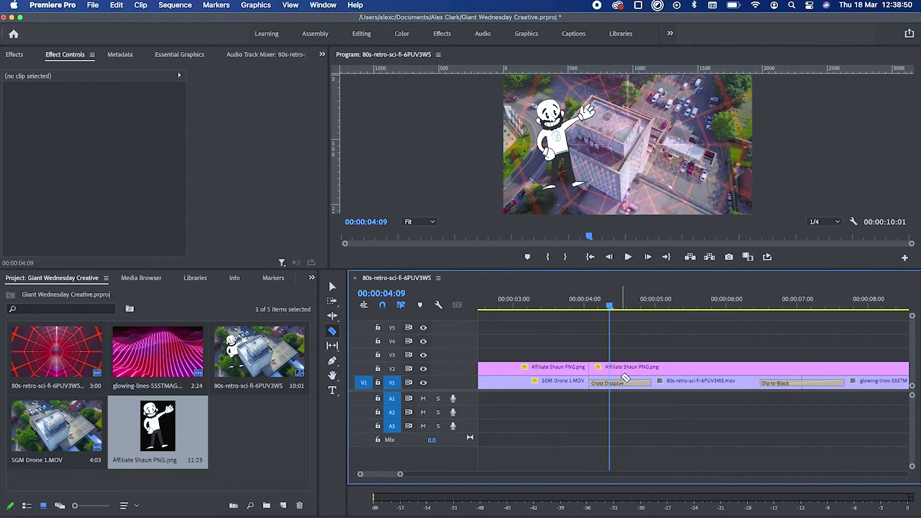
{"action": "key", "text": "v"}
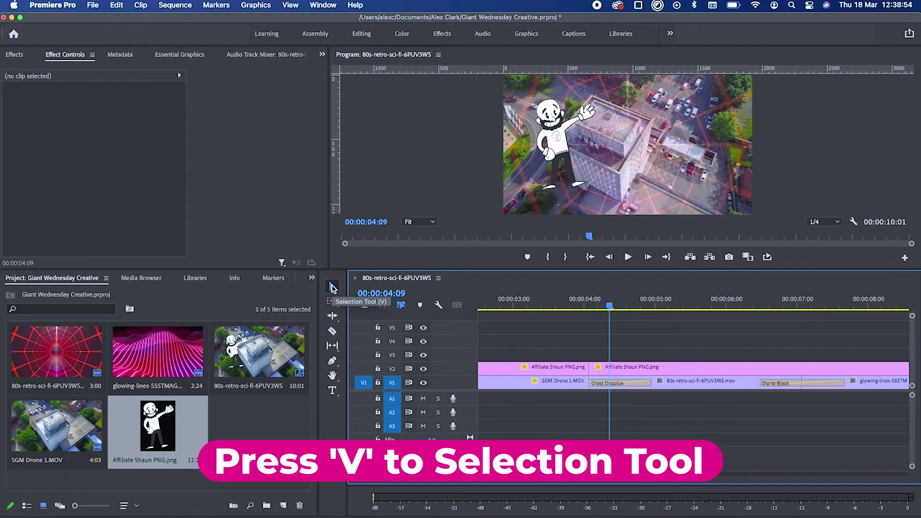
{"action": "key", "text": "super+s"}
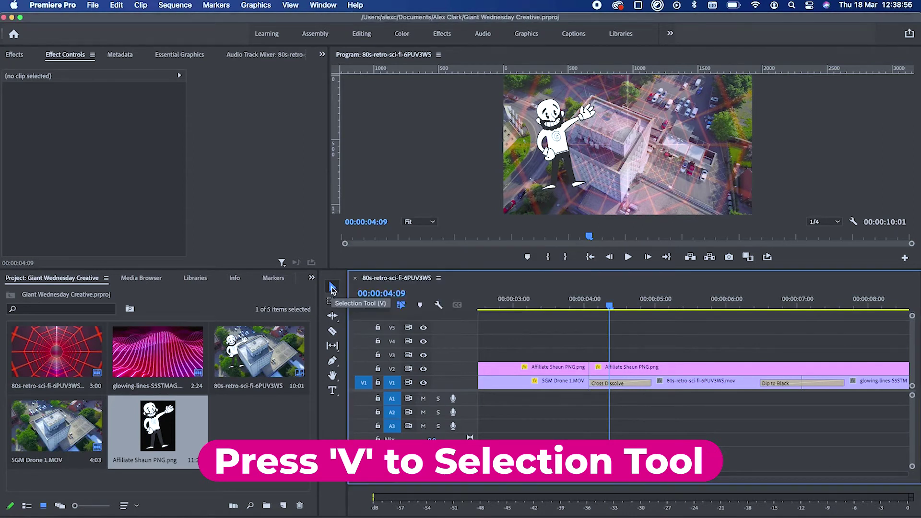
- Delete the part of the PNG overlay that follows the cut on V2
{"action": "left_click", "coordinate": [639, 370]}
{"action": "key", "text": "Delete"}
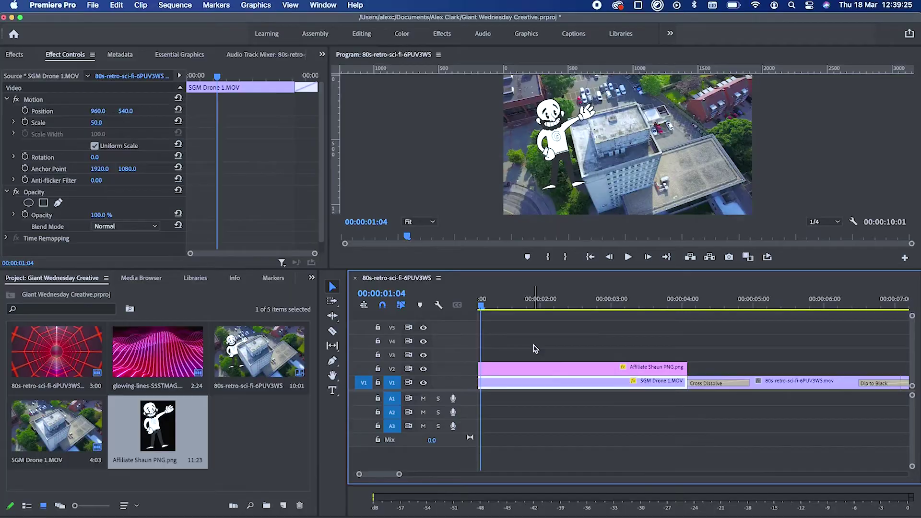
{"action": "scroll", "coordinate": [536, 349], "scroll_direction": "up", "scroll_amount": 2}
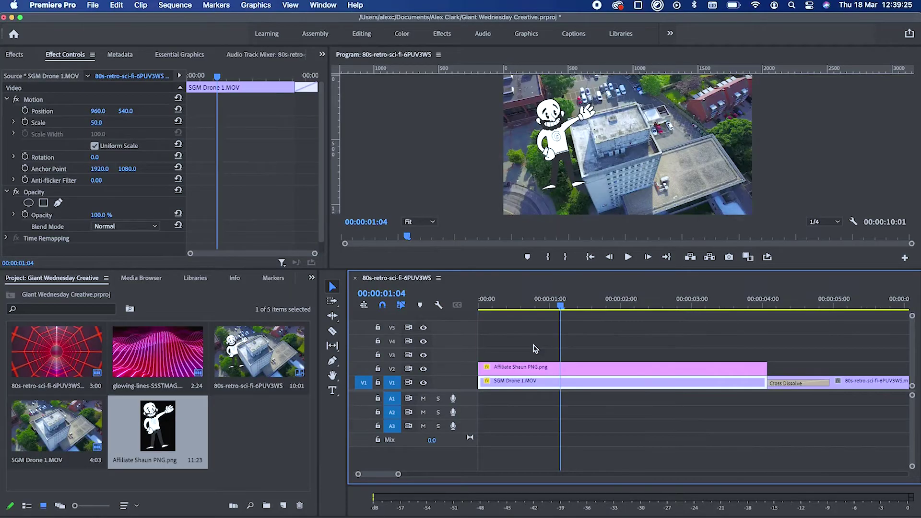
- Turn on Position keyframing for the PNG overlay and move its first keyframe to the start of the clip
{"action": "left_click", "coordinate": [515, 367]}
{"action": "left_click", "coordinate": [480, 303]}
{"action": "left_click", "coordinate": [586, 303]}
{"action": "left_click_drag", "start_coordinate": [586, 304], "coordinate": [524, 299]}
{"action": "left_click", "coordinate": [506, 367]}
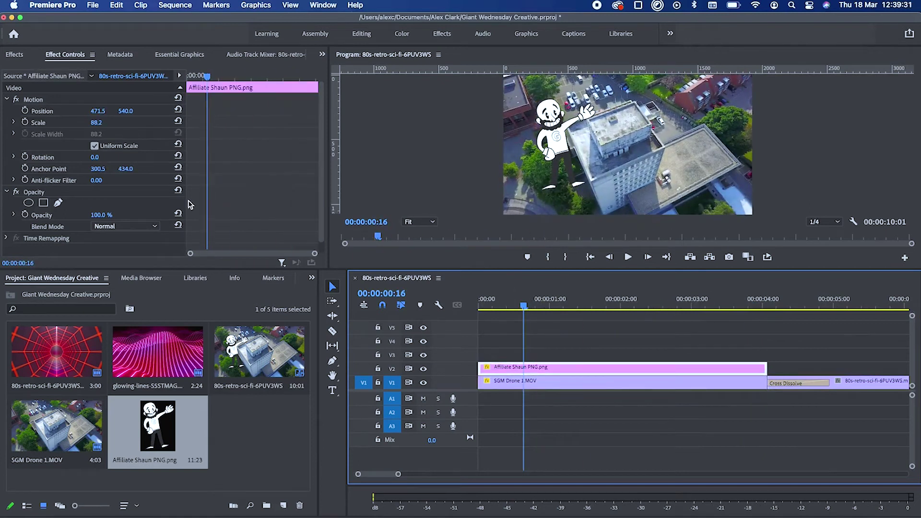
{"action": "left_click", "coordinate": [25, 111]}
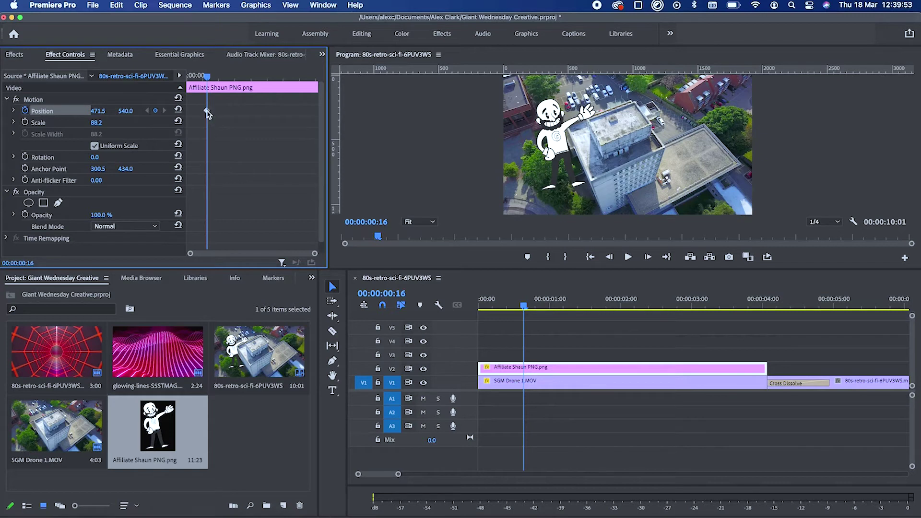
{"action": "left_click_drag", "start_coordinate": [207, 113], "coordinate": [182, 113]}
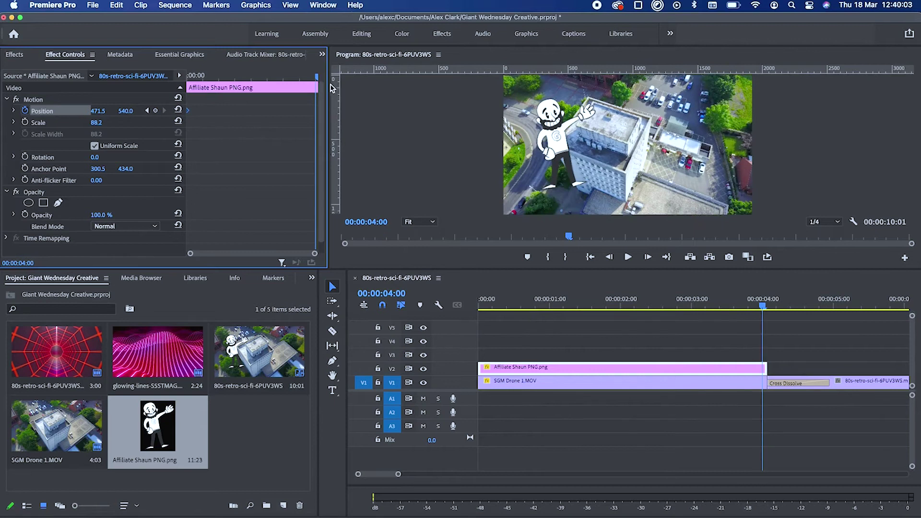
- Add a second Position keyframe at 1552.5, 540.0 and move it to the end of the PNG overlay
{"action": "left_click", "coordinate": [292, 76]}
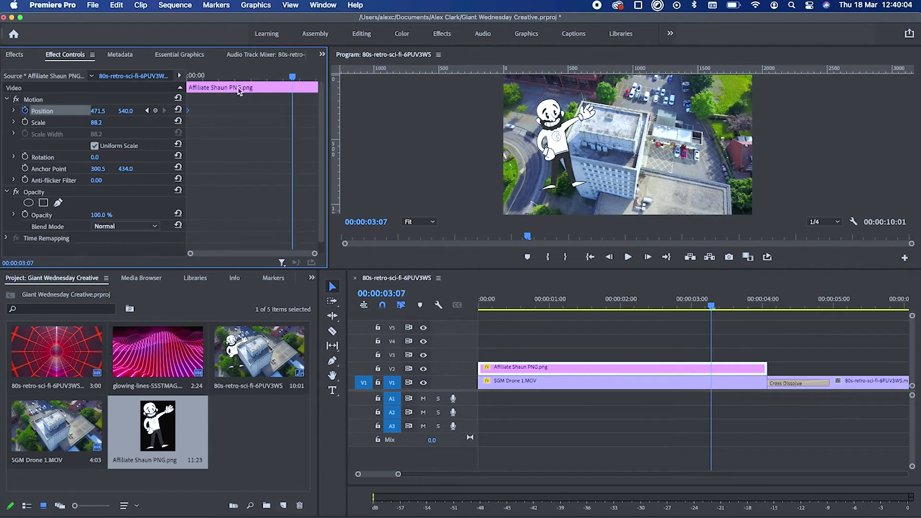
{"action": "left_click_drag", "start_coordinate": [101, 113], "coordinate": [355, 114]}
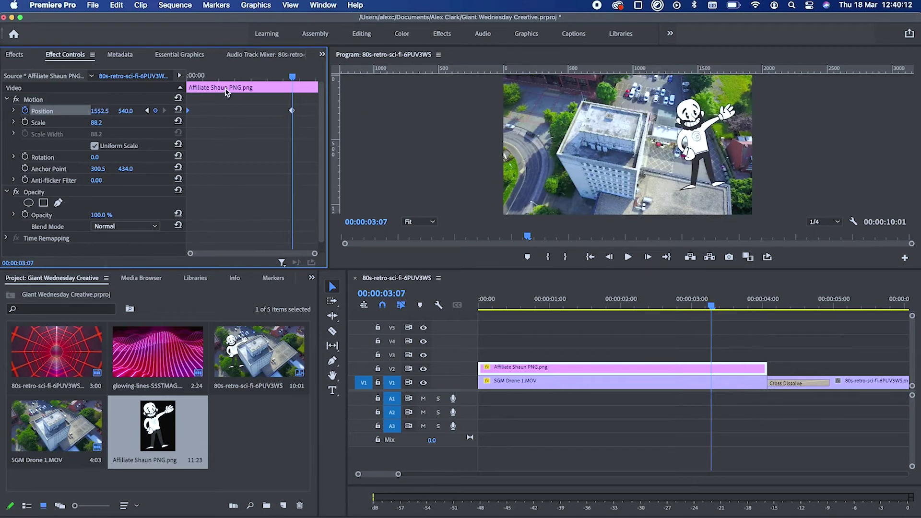
{"action": "left_click_drag", "start_coordinate": [292, 112], "coordinate": [348, 121]}
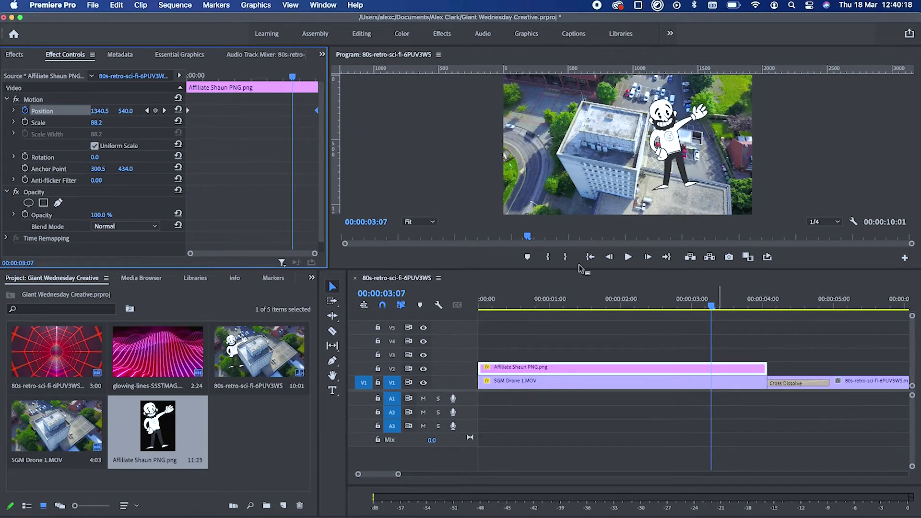
- Play the sequence from the start to check the PNG character's movement across the frame
{"action": "left_click_drag", "start_coordinate": [304, 77], "coordinate": [183, 84]}
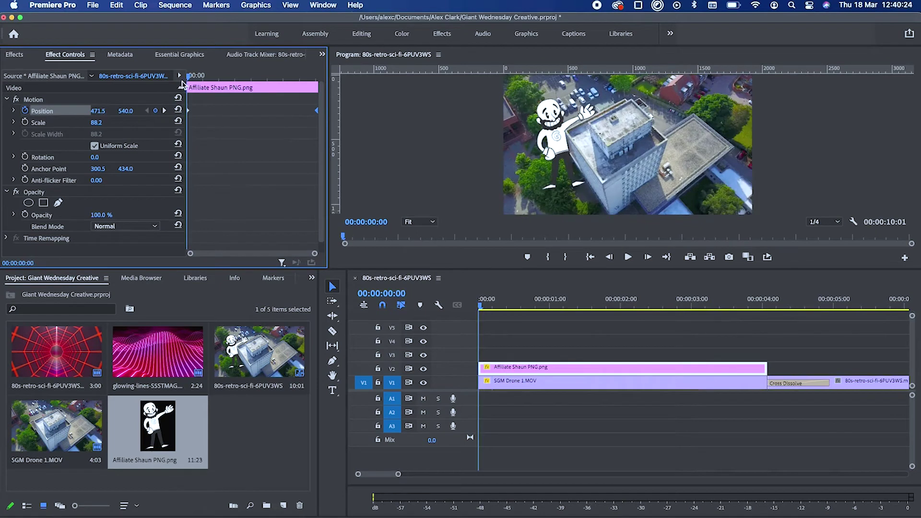
{"action": "key", "text": "space"}
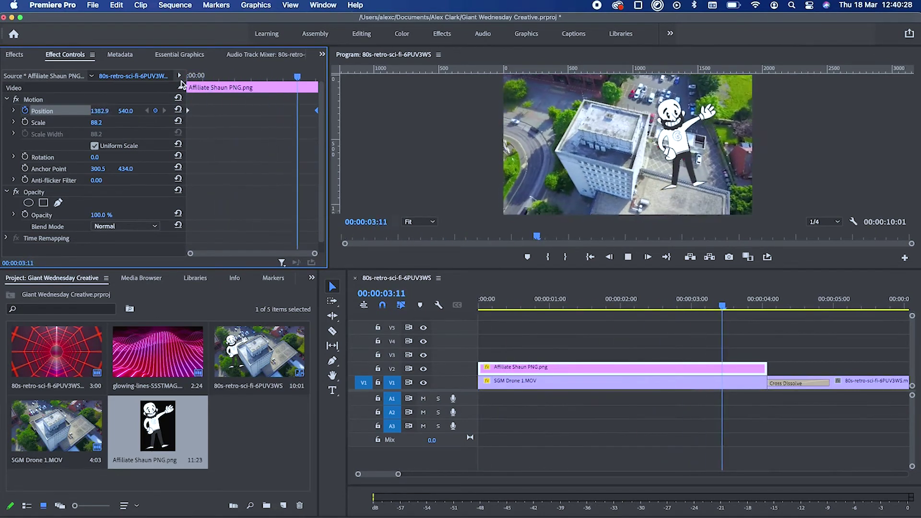
{"action": "key", "text": "space"}
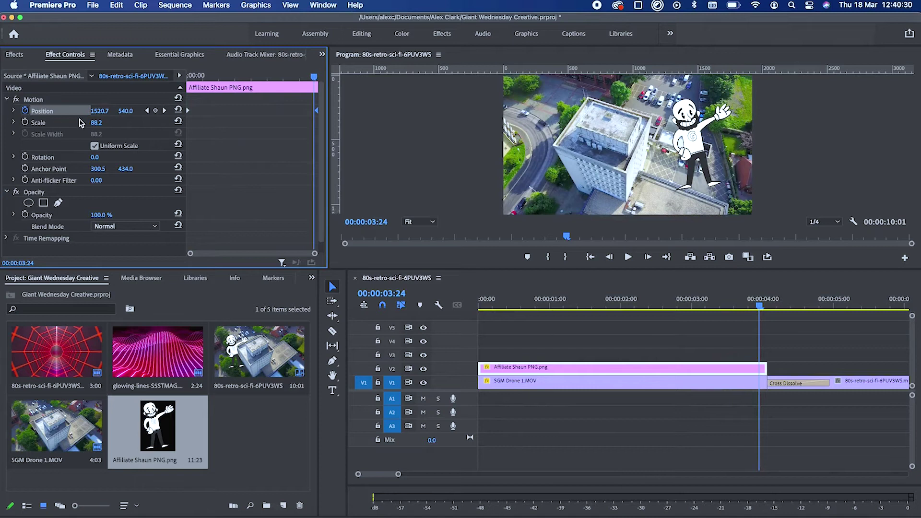
{"action": "left_click", "coordinate": [43, 124]}
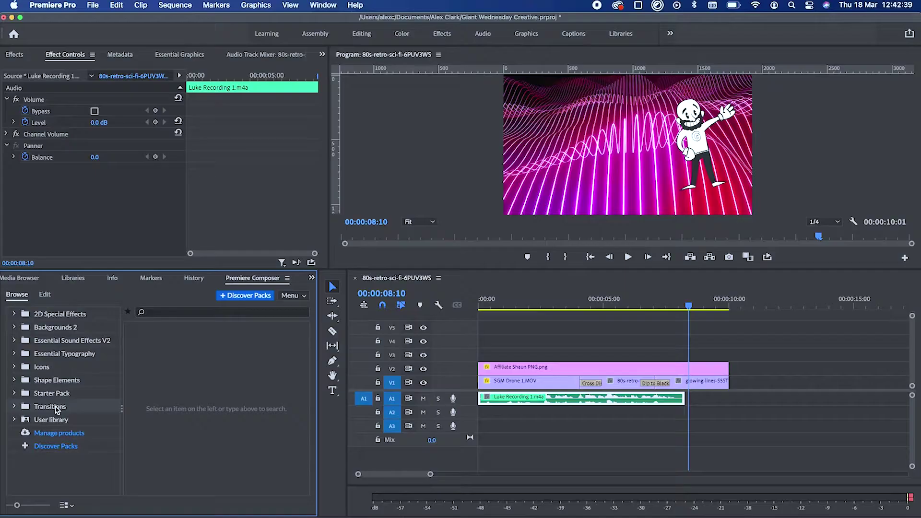
- Browse the Transitions, Shape Elements, Icons, Essential Typography and Essential Sound Effects categories in Premiere Composer
{"action": "left_click", "coordinate": [48, 407]}
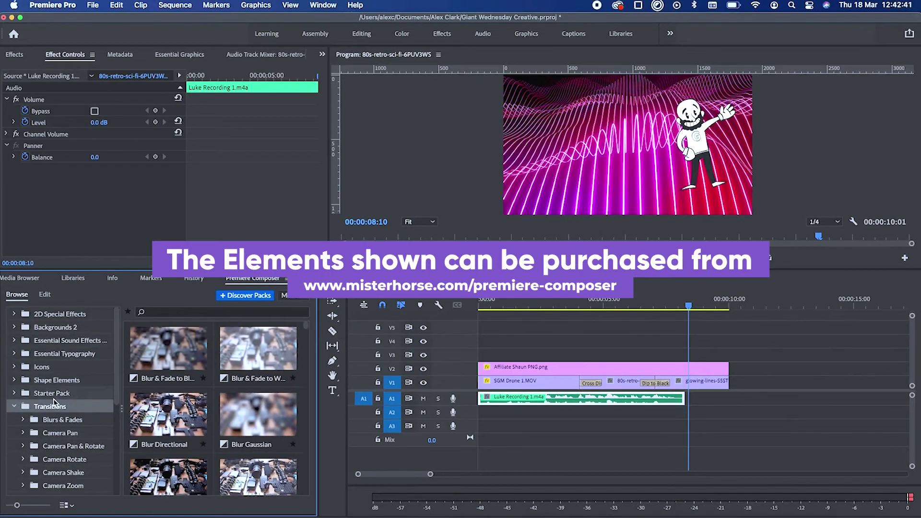
{"action": "left_click", "coordinate": [59, 381]}
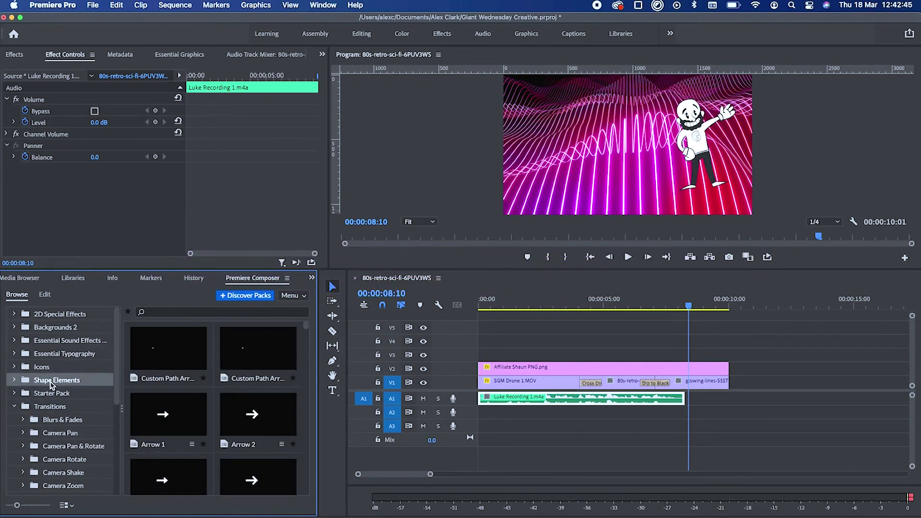
{"action": "left_click", "coordinate": [43, 367]}
{"action": "left_click", "coordinate": [68, 356]}
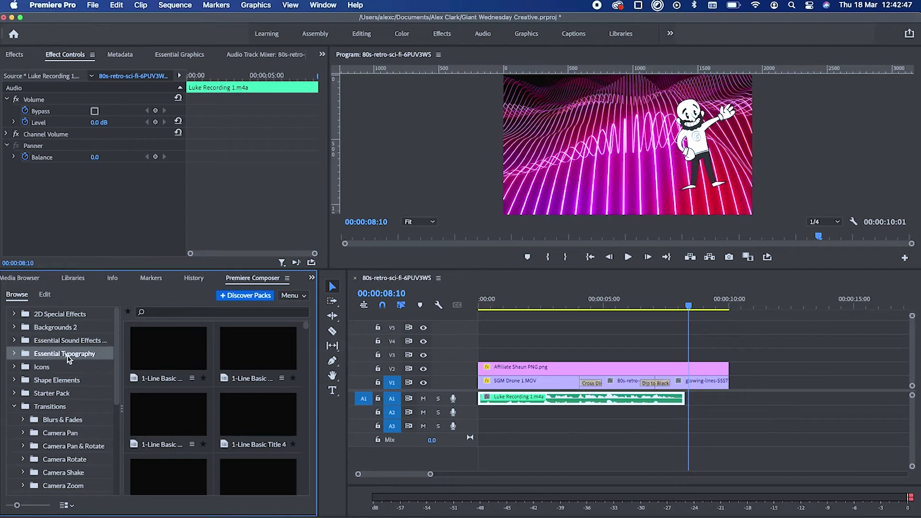
{"action": "left_click", "coordinate": [62, 341]}
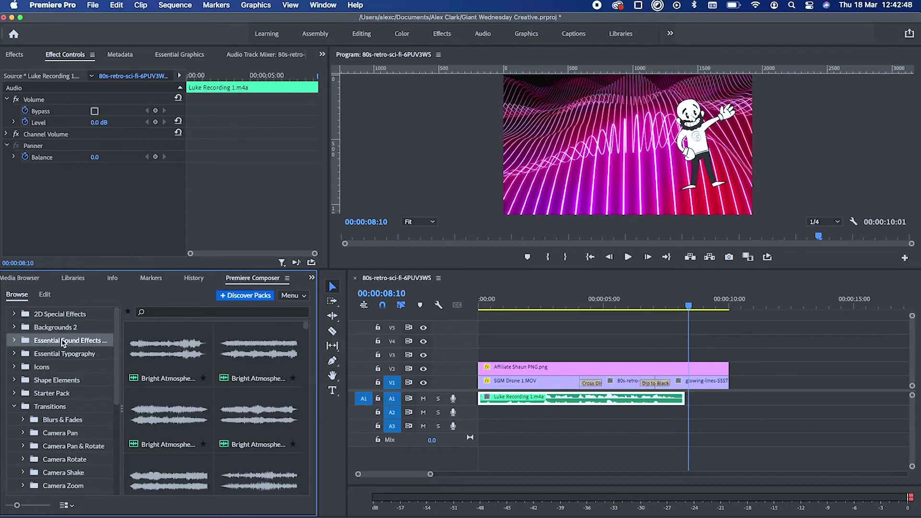
- Preview sounds in the Pop folder of Essential Sound Effects and add Hollow Pop 01 to track A2 beneath the voice recording
{"action": "left_click", "coordinate": [15, 342]}
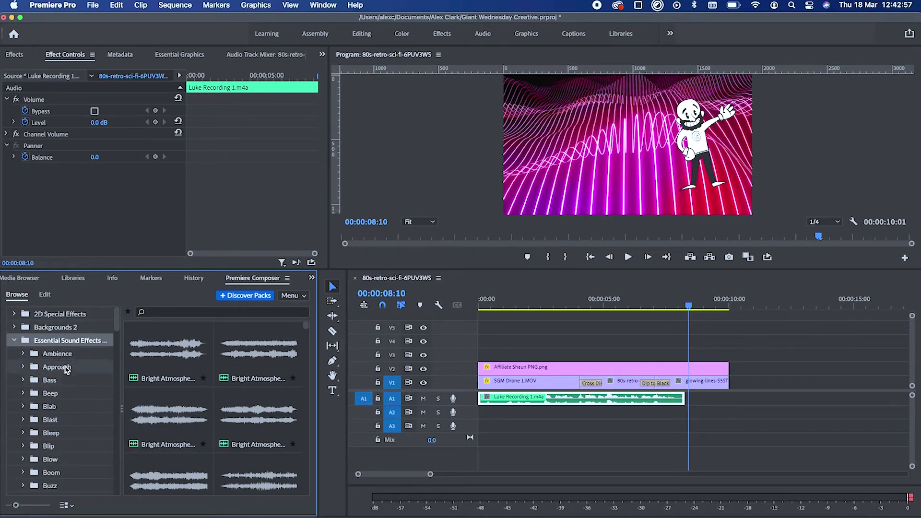
{"action": "scroll", "coordinate": [66, 371], "scroll_direction": "down", "scroll_amount": 8}
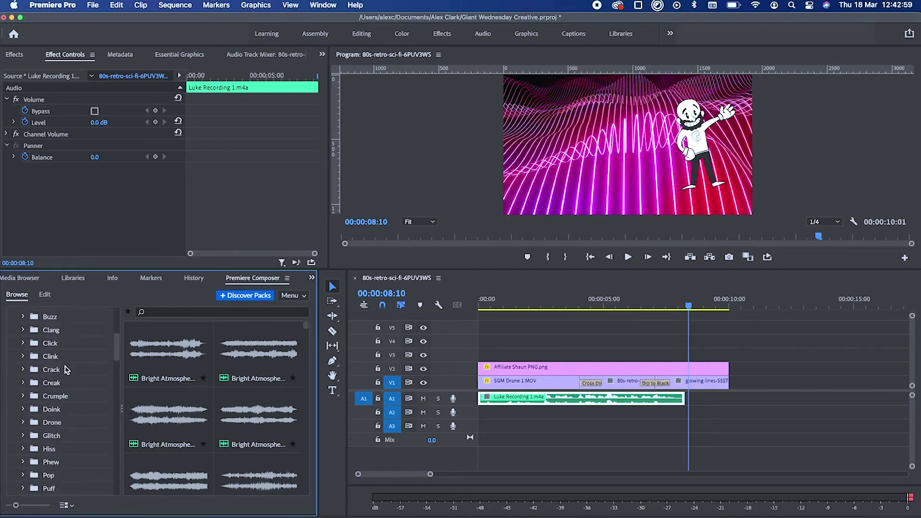
{"action": "scroll", "coordinate": [63, 384], "scroll_direction": "down", "scroll_amount": 5}
{"action": "left_click", "coordinate": [52, 352]}
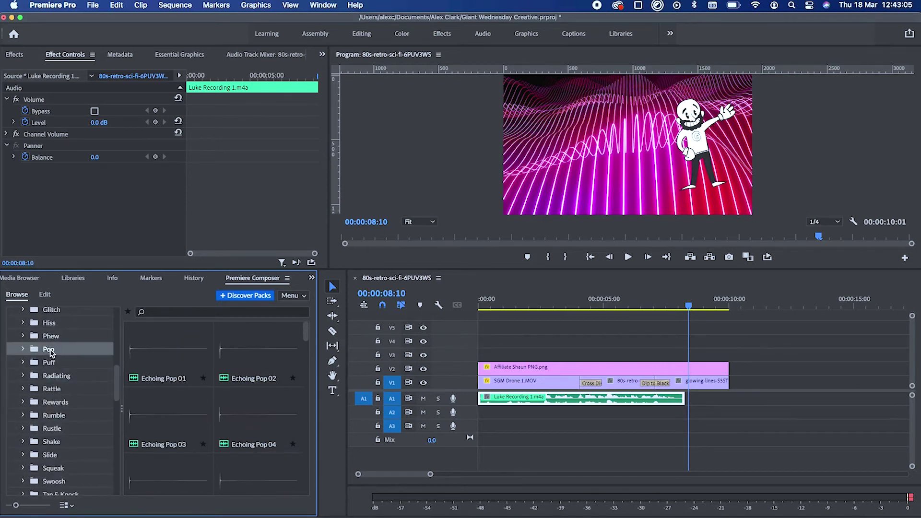
{"action": "left_click", "coordinate": [178, 369]}
{"action": "left_click", "coordinate": [246, 384]}
{"action": "left_click", "coordinate": [206, 360]}
{"action": "left_click", "coordinate": [240, 359]}
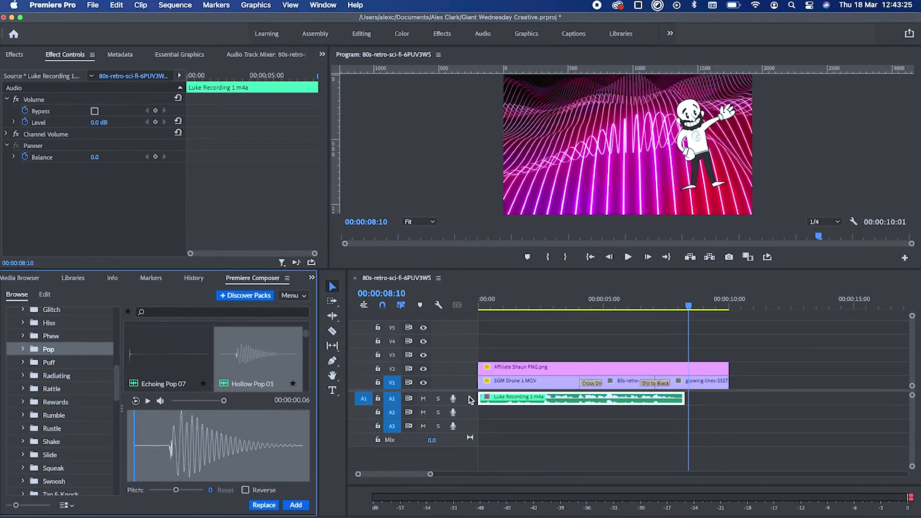
{"action": "left_click_drag", "start_coordinate": [523, 417], "coordinate": [540, 424]}
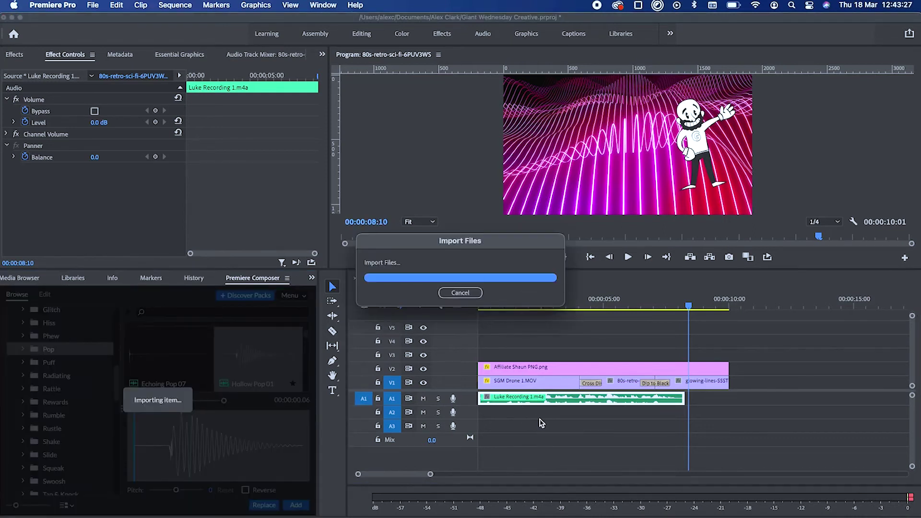
- Play the sequence from the start to hear the pop sound effect with the voice recording
{"action": "scroll", "coordinate": [528, 423], "scroll_direction": "up", "scroll_amount": 5}
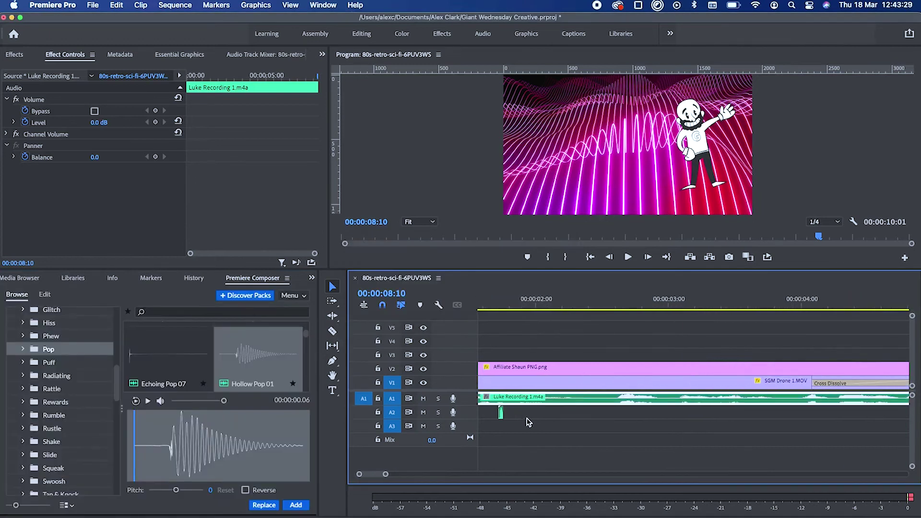
{"action": "left_click", "coordinate": [490, 303]}
{"action": "key", "text": "space"}
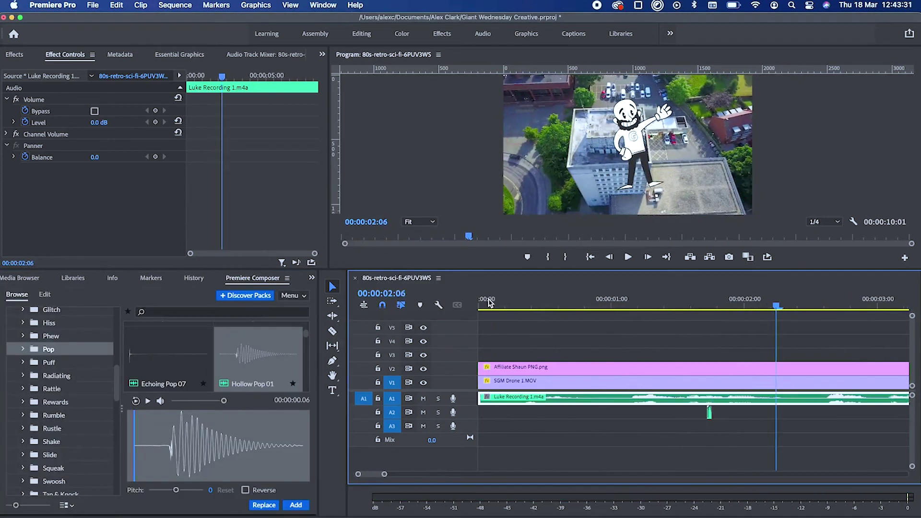
{"action": "scroll", "coordinate": [736, 422], "scroll_direction": "down", "scroll_amount": 5}
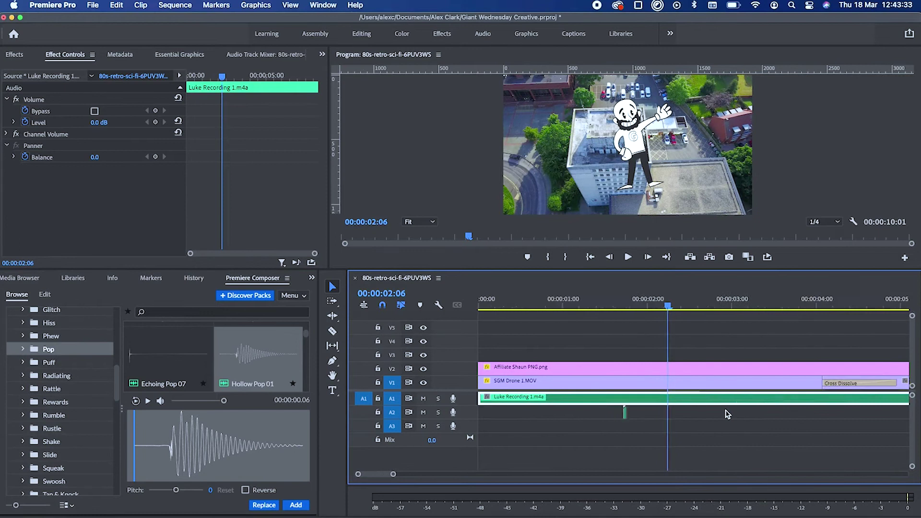
- Expand the Transitions folder in Premiere Composer and delete the Cross Dissolve between SGM Drone 1.MOV and the 80s-retro clip on V1
{"action": "scroll", "coordinate": [67, 429], "scroll_direction": "up", "scroll_amount": 5}
{"action": "scroll", "coordinate": [67, 430], "scroll_direction": "up", "scroll_amount": 3}
{"action": "left_click", "coordinate": [15, 341]}
{"action": "left_click", "coordinate": [16, 409]}
{"action": "left_click", "coordinate": [14, 408]}
{"action": "scroll", "coordinate": [77, 440], "scroll_direction": "down", "scroll_amount": 2}
{"action": "scroll", "coordinate": [691, 365], "scroll_direction": "up", "scroll_amount": 3}
{"action": "scroll", "coordinate": [718, 359], "scroll_direction": "down", "scroll_amount": 2}
{"action": "left_click", "coordinate": [659, 386]}
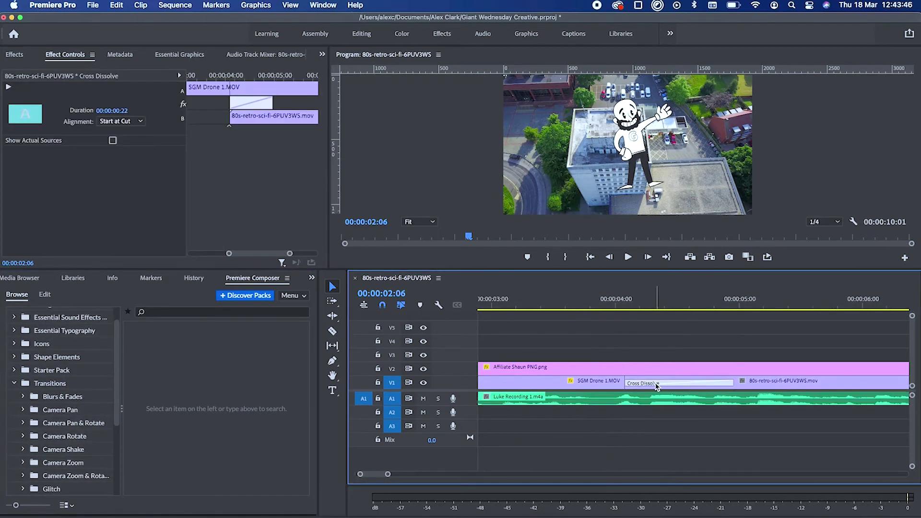
{"action": "key", "text": "Delete"}
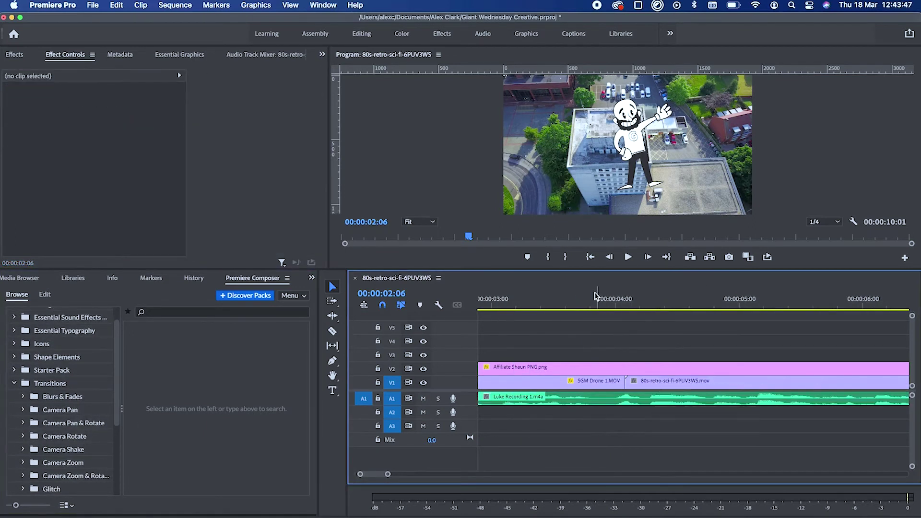
- Add the Left transition with sound from the Camera Pan Pan set over the cut between SGM Drone 1.MOV and the 80s-retro clip
{"action": "left_click_drag", "start_coordinate": [599, 306], "coordinate": [628, 311]}
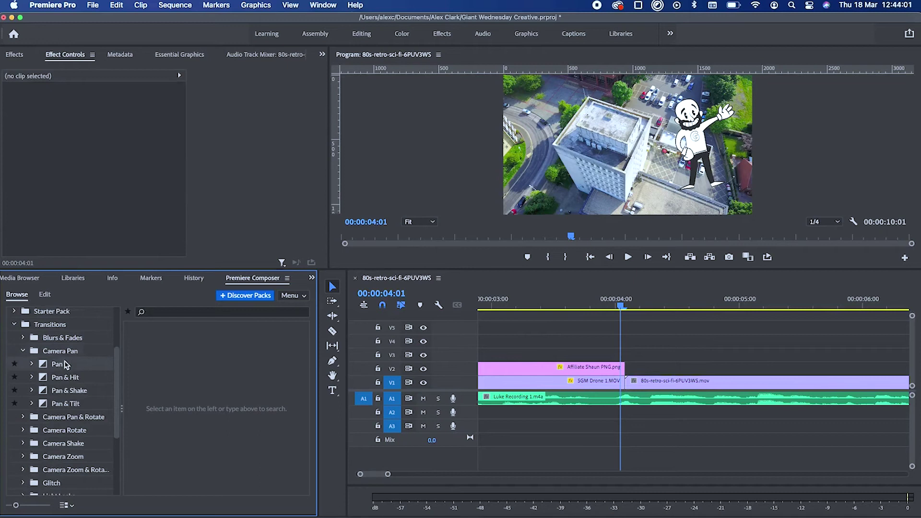
{"action": "left_click", "coordinate": [65, 363]}
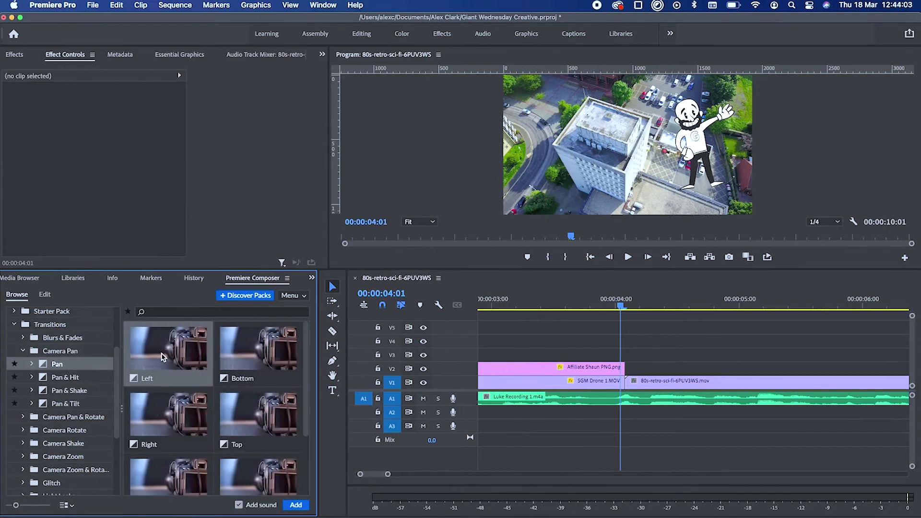
{"action": "left_click_drag", "start_coordinate": [163, 357], "coordinate": [642, 353]}
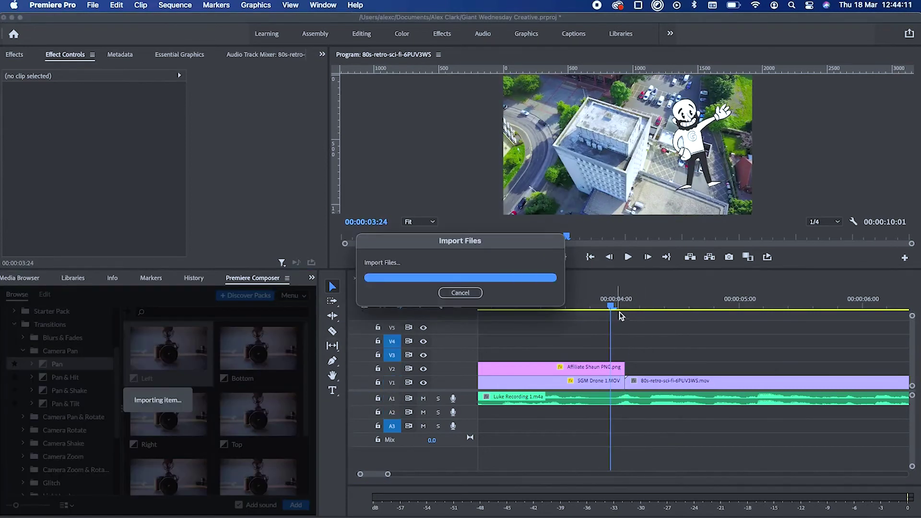
- Play the sequence across the first cut to check the camera pan transition
{"action": "left_click_drag", "start_coordinate": [604, 307], "coordinate": [571, 302]}
{"action": "key", "text": "space"}
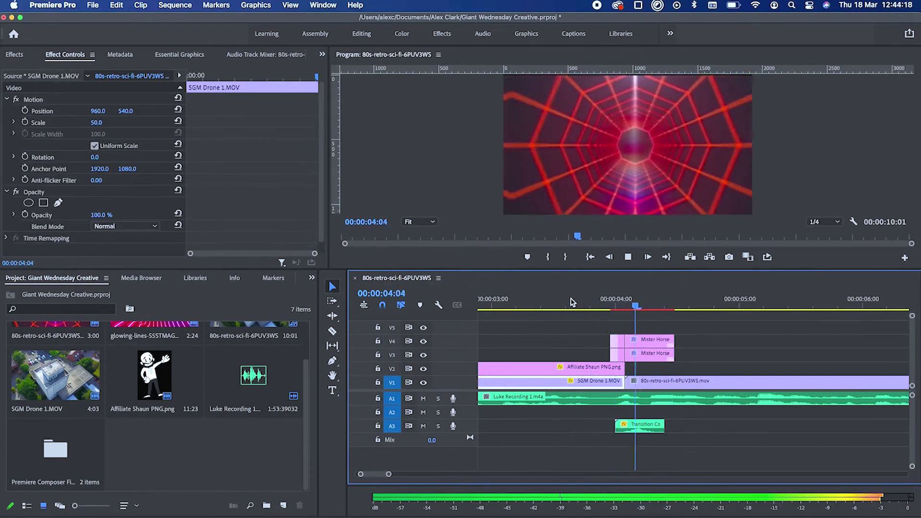
{"action": "left_click", "coordinate": [571, 303]}
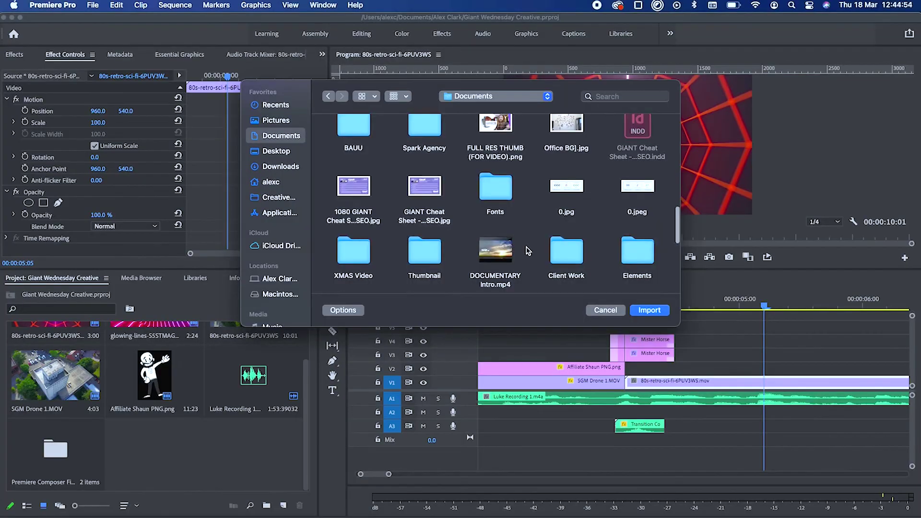
- Import 1 Minute Quarter Masters Case Study Video.mp4 into the project and preview its opening in the source monitor
{"action": "key", "text": "Return"}
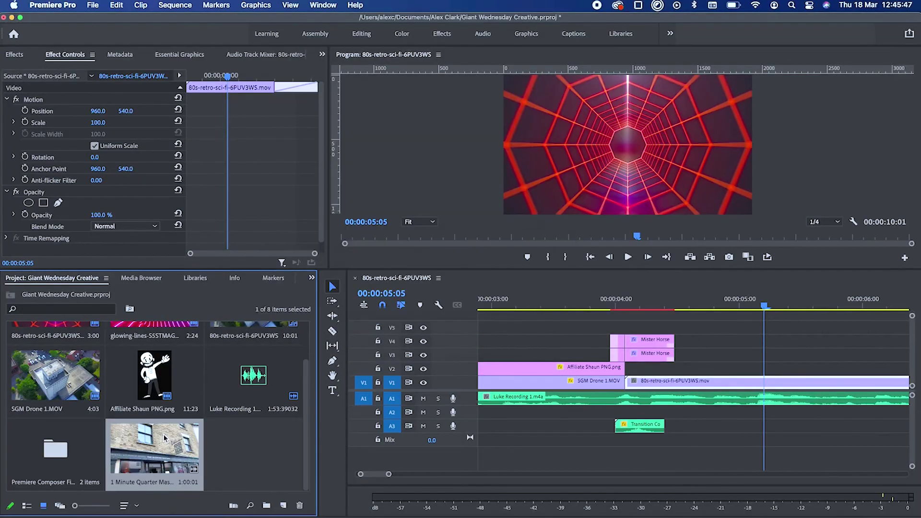
{"action": "double_click", "coordinate": [156, 453]}
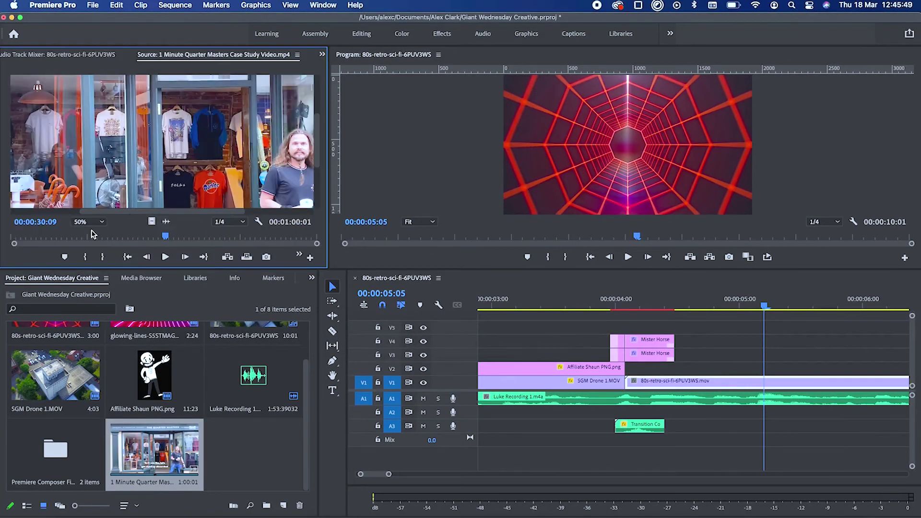
{"action": "left_click_drag", "start_coordinate": [88, 236], "coordinate": [10, 237]}
{"action": "key", "text": "space"}
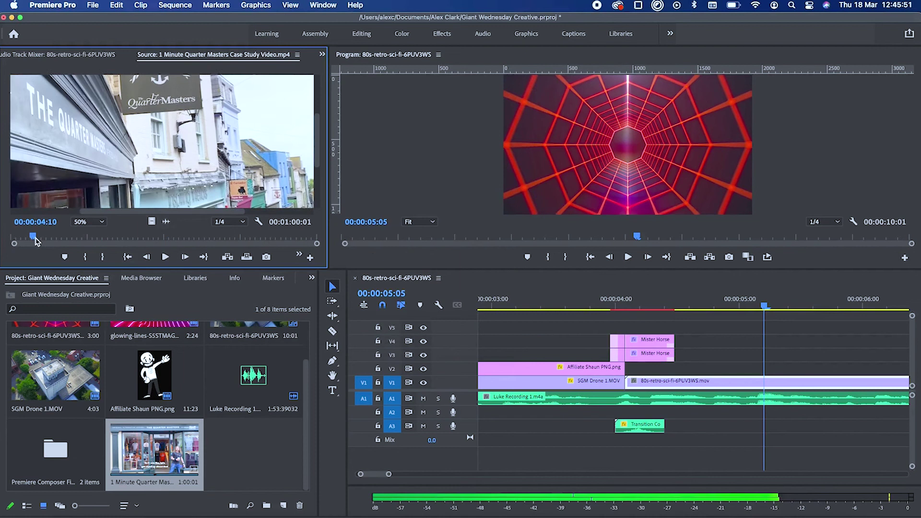
{"action": "left_click", "coordinate": [58, 237]}
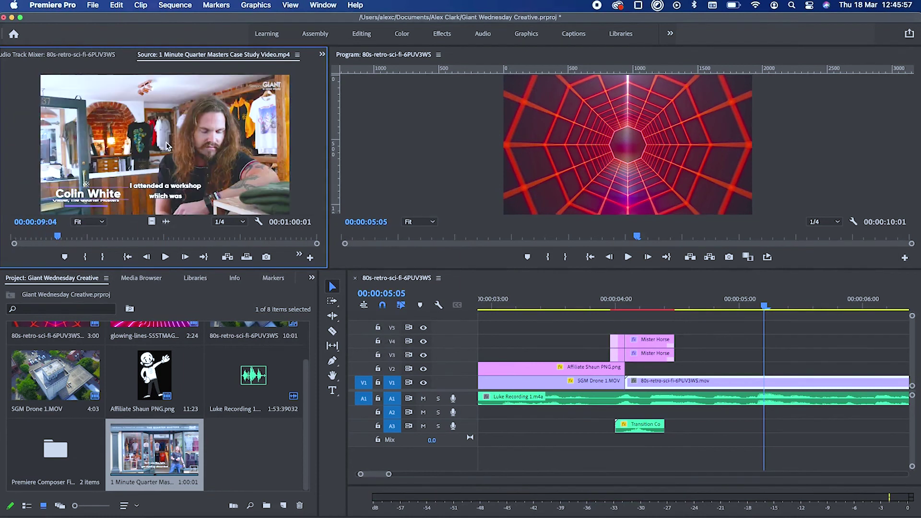
- Place a four-frame excerpt of the case study video on V2 and A2, above the 80s-retro clip around 00:00:05:04
{"action": "left_click_drag", "start_coordinate": [168, 146], "coordinate": [98, 88]}
{"action": "left_click_drag", "start_coordinate": [173, 175], "coordinate": [874, 422]}
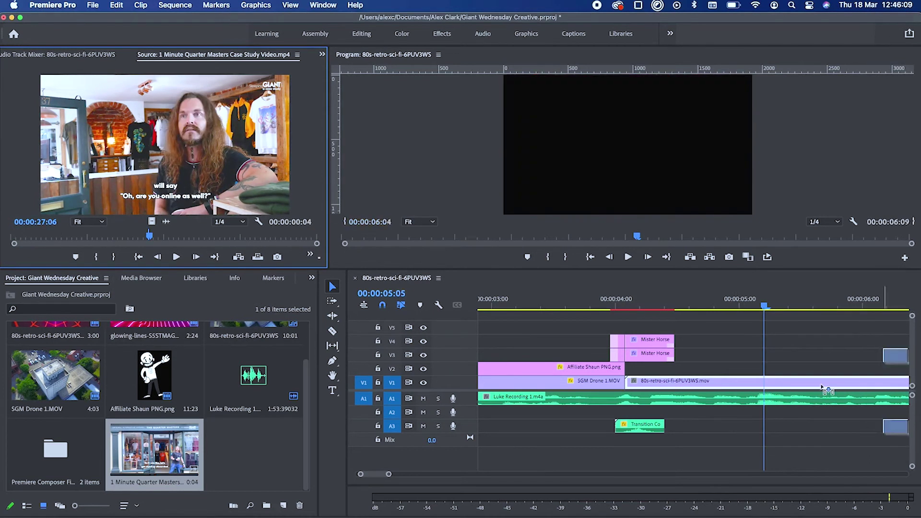
{"action": "left_click_drag", "start_coordinate": [763, 359], "coordinate": [763, 368]}
{"action": "key", "text": "equal"}
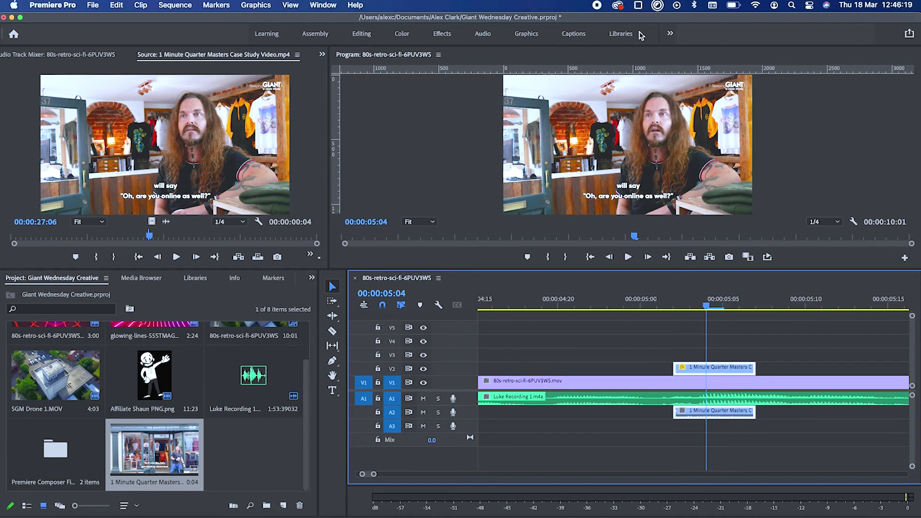
- Switch to the Color workspace and try Exposure, Contrast and Temperature adjustments on the case study excerpt in Lumetri Color
{"action": "left_click", "coordinate": [403, 35]}
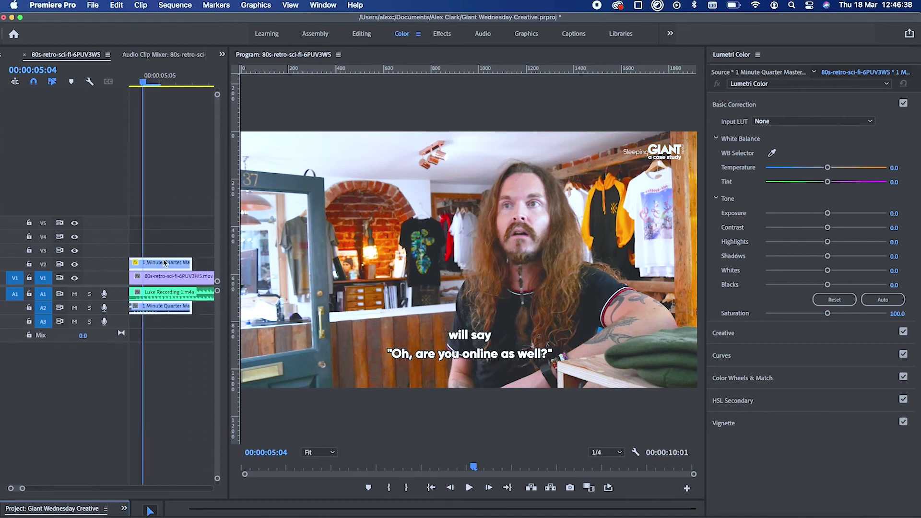
{"action": "mouse_move", "coordinate": [827, 213]}
{"action": "left_mouse_down"}
{"action": "mouse_move", "coordinate": [847, 212]}
{"action": "mouse_move", "coordinate": [835, 213]}
{"action": "mouse_move", "coordinate": [839, 231]}
{"action": "mouse_move", "coordinate": [810, 232]}
{"action": "mouse_move", "coordinate": [827, 228]}
{"action": "left_mouse_up"}
{"action": "double_click", "coordinate": [839, 213]}
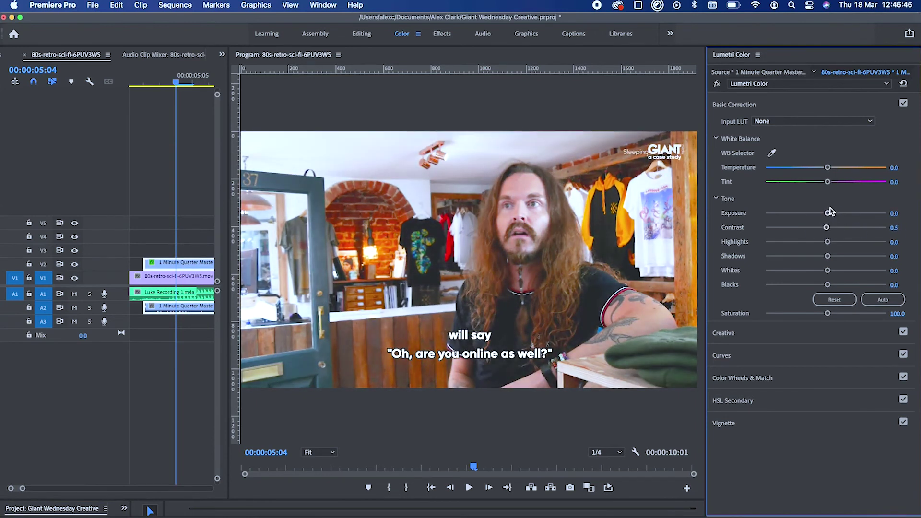
{"action": "mouse_move", "coordinate": [830, 168]}
{"action": "left_mouse_down"}
{"action": "mouse_move", "coordinate": [855, 169]}
{"action": "mouse_move", "coordinate": [841, 169]}
{"action": "left_mouse_up"}
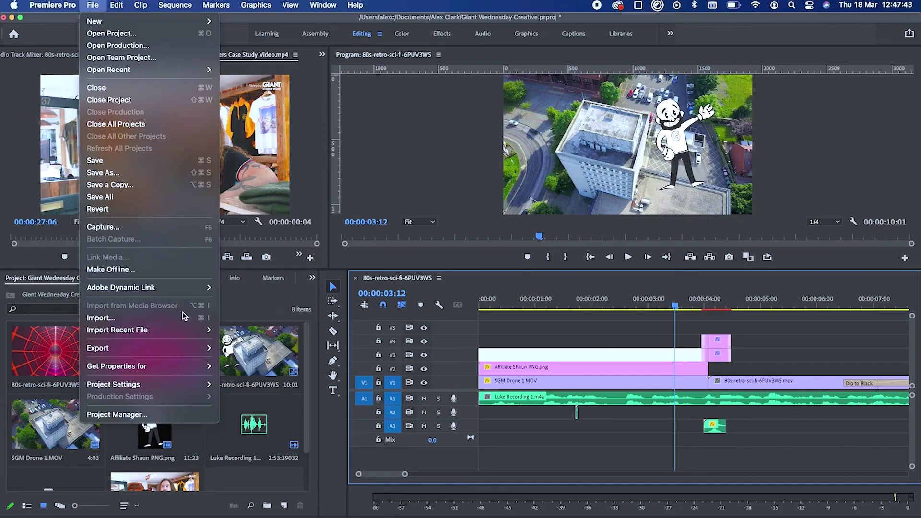
- Open the sequence's media export settings with H.264 as the format and go through the video settings
{"action": "mouse_move", "coordinate": [190, 350]}
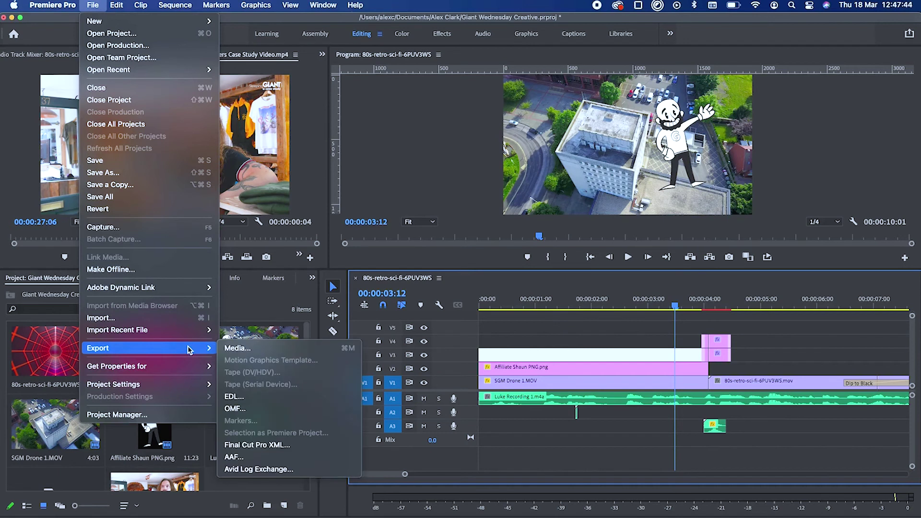
{"action": "left_click", "coordinate": [257, 354]}
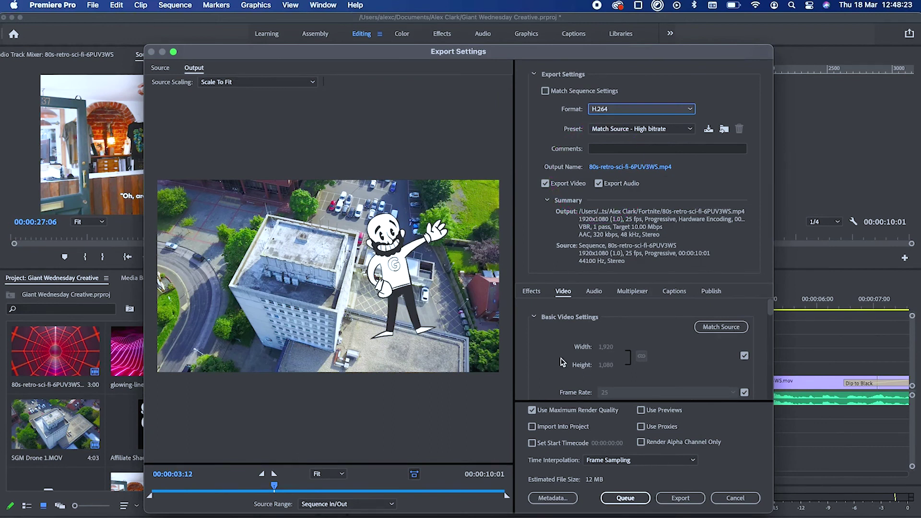
{"action": "scroll", "coordinate": [563, 363], "scroll_direction": "down", "scroll_amount": 5}
{"action": "left_click", "coordinate": [538, 336]}
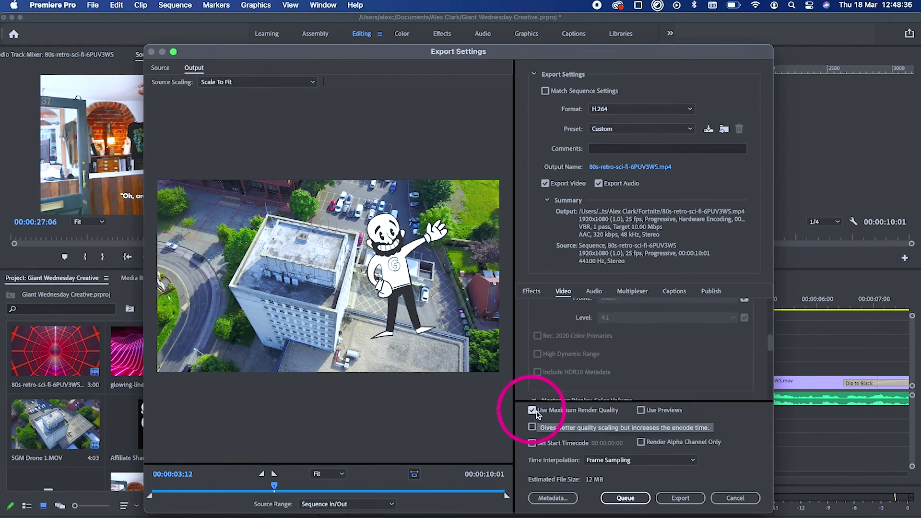
- Review the multiplexer, captions, publish and effects export options, and export the sequence as 80s-retro-sci-fi-6PUV3WS.mp4
{"action": "left_click", "coordinate": [632, 291]}
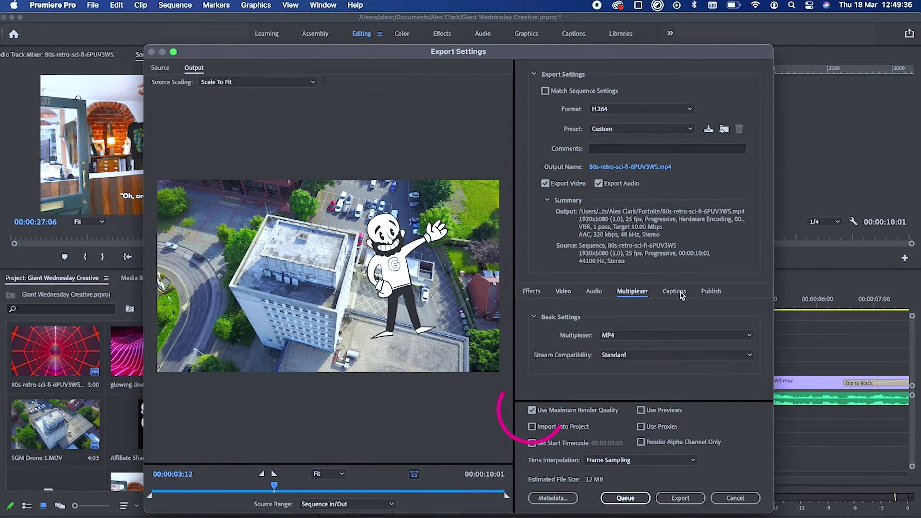
{"action": "left_click", "coordinate": [674, 291]}
{"action": "left_click", "coordinate": [711, 291]}
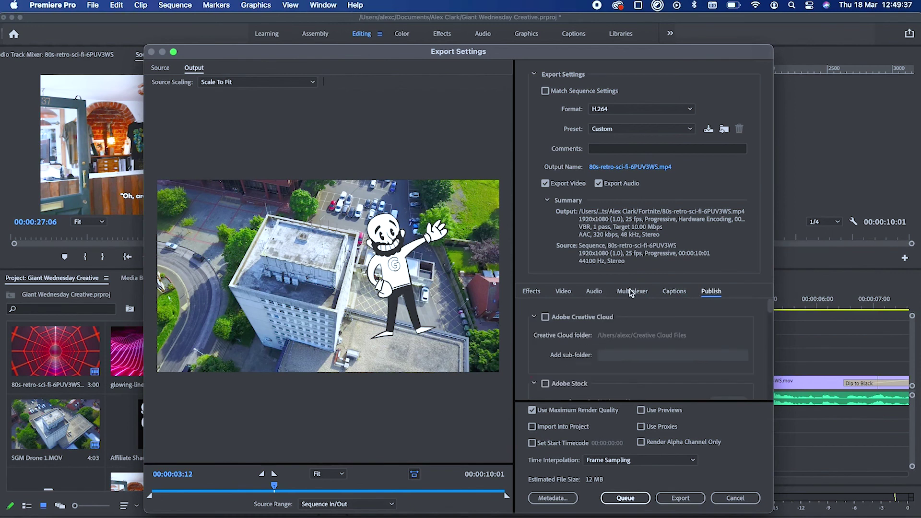
{"action": "left_click", "coordinate": [563, 292]}
{"action": "left_click", "coordinate": [531, 291]}
{"action": "left_click", "coordinate": [564, 291]}
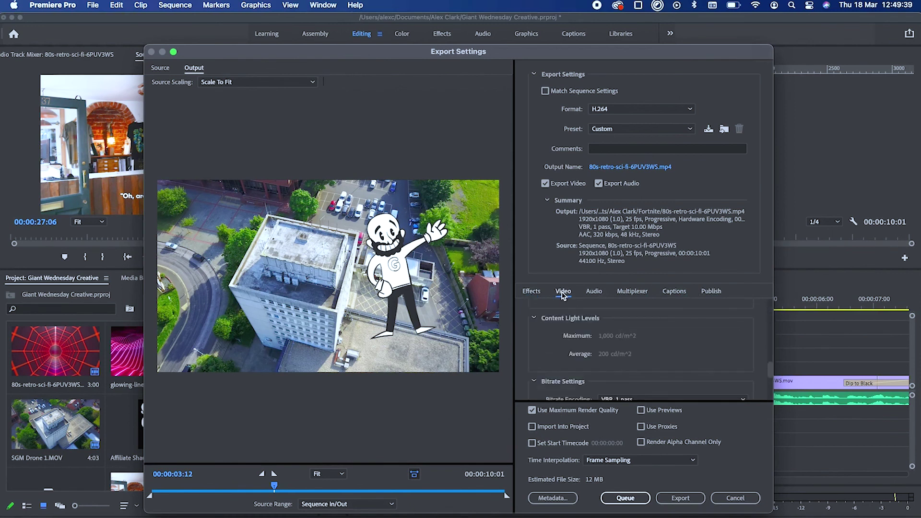
{"action": "left_click", "coordinate": [677, 500]}
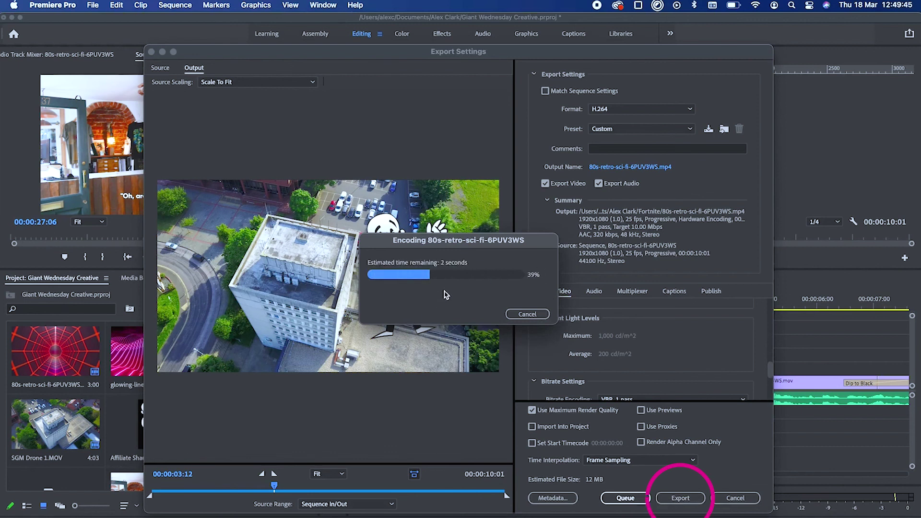